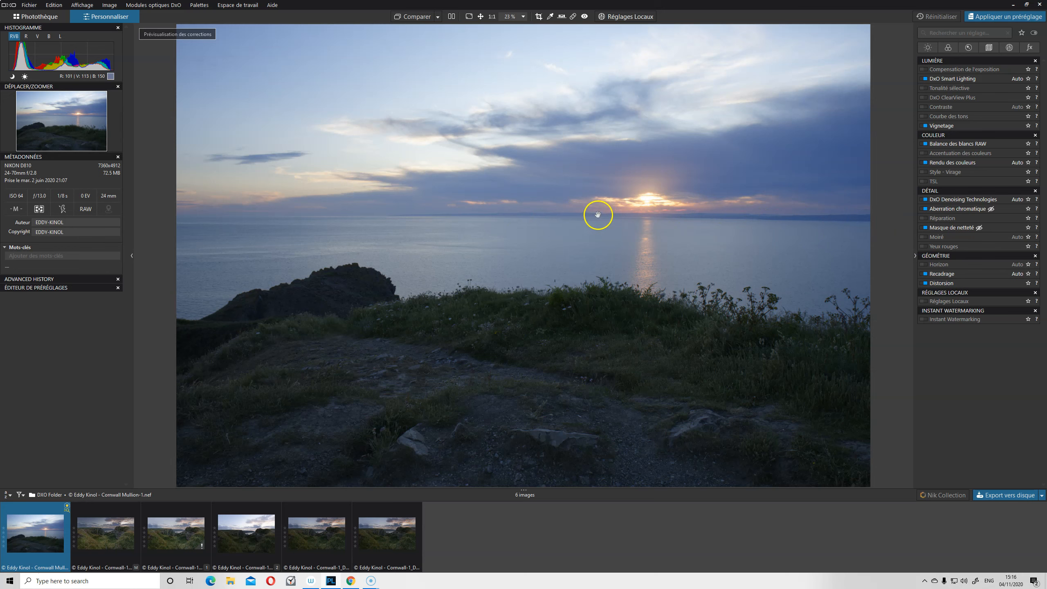
Enable the automatic Horizon correction for the seascape photo and activate its levelling tool.
left_click(989, 48)
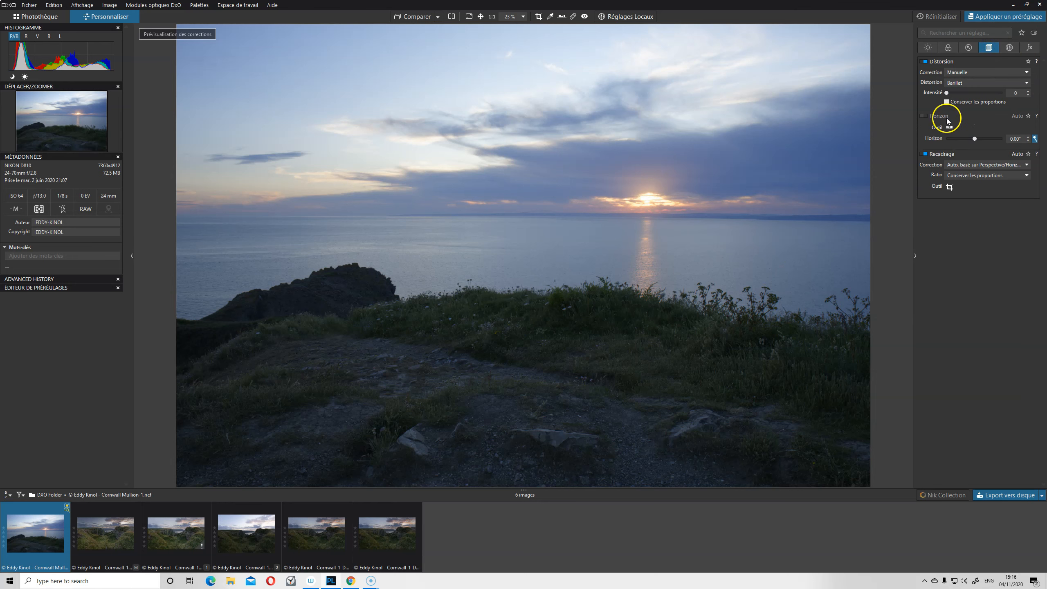
left_click_drag(927, 122, 882, 120)
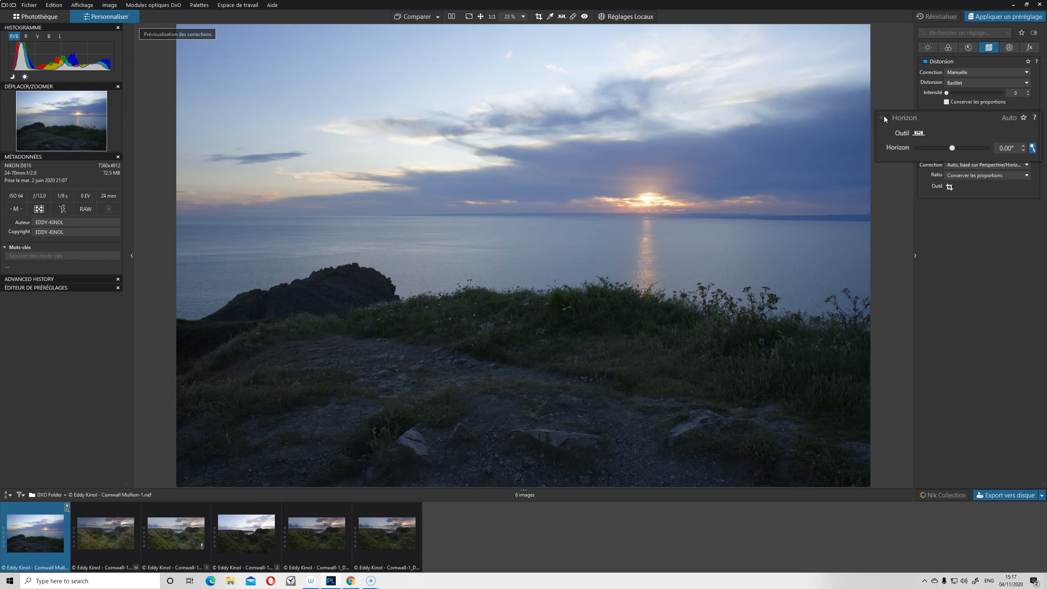
left_click(884, 117)
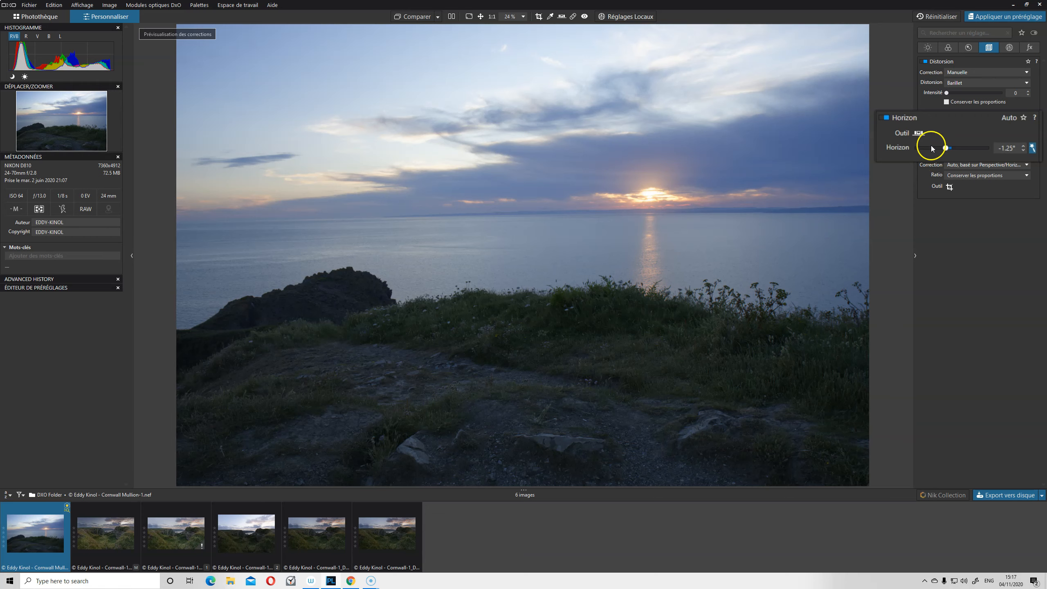
left_click(919, 133)
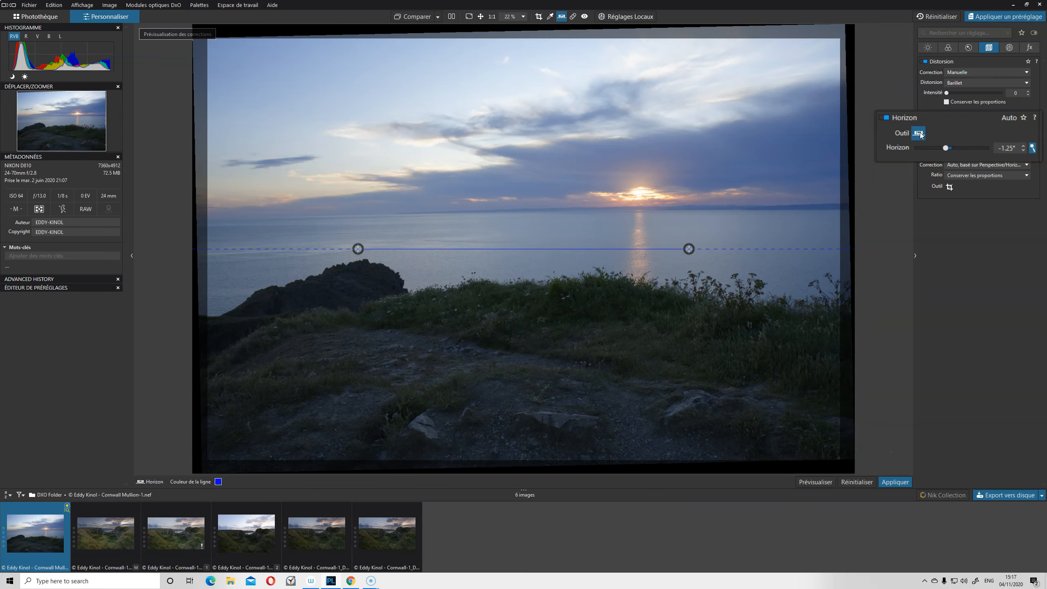
Try aligning the levelling line with the sea horizon, preview the correction and reset it.
left_click_drag(688, 249, 793, 210)
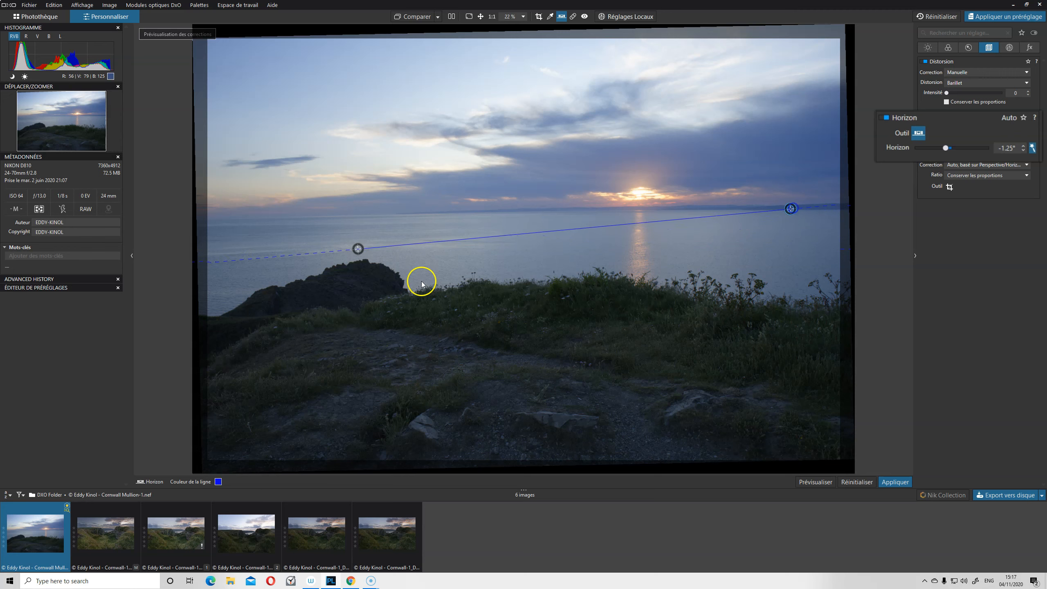
left_click_drag(357, 249, 316, 219)
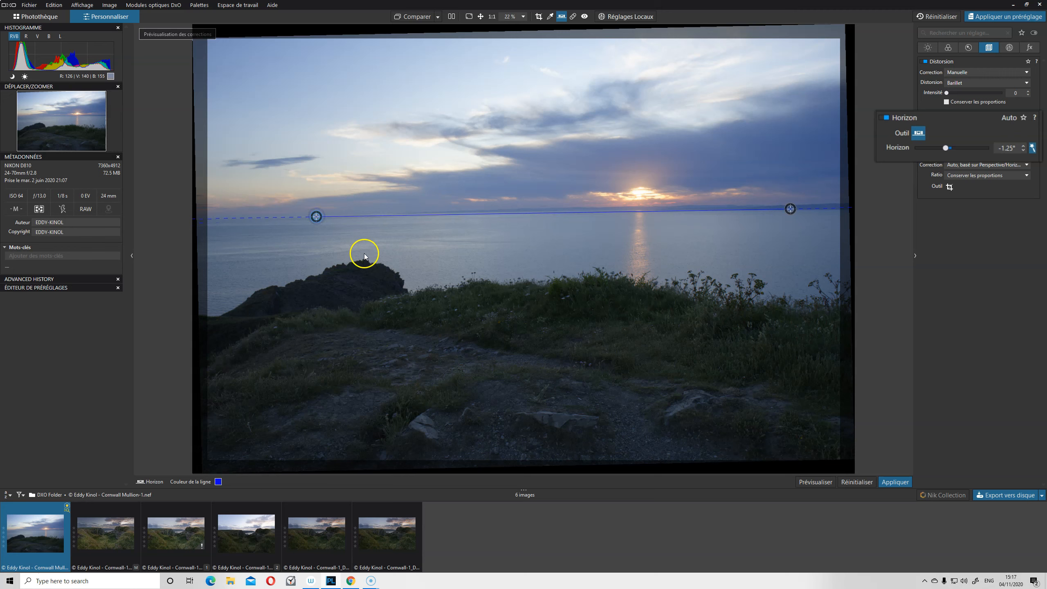
left_click(816, 482)
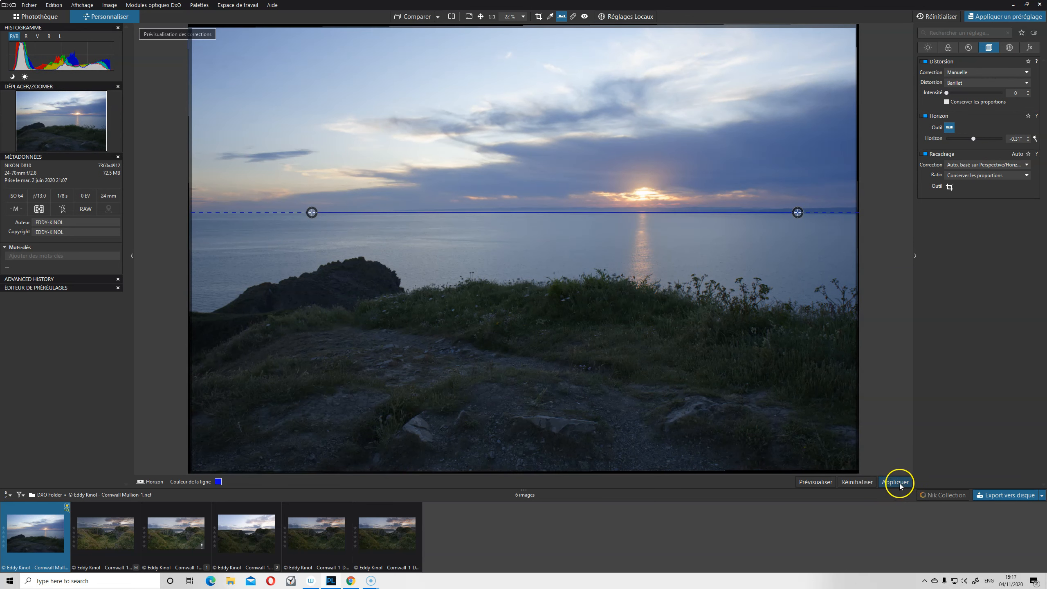
left_click(857, 483)
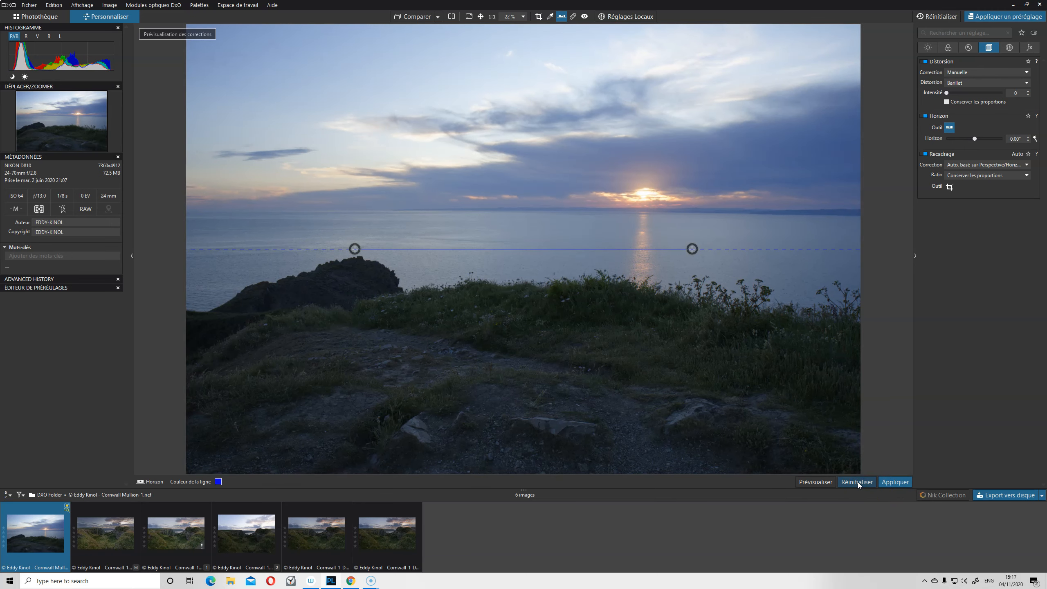
Place both ends of the levelling line on the sea horizon, preview the straightening and apply it.
left_click_drag(707, 249, 803, 214)
left_click(746, 241)
left_click_drag(451, 213, 295, 213)
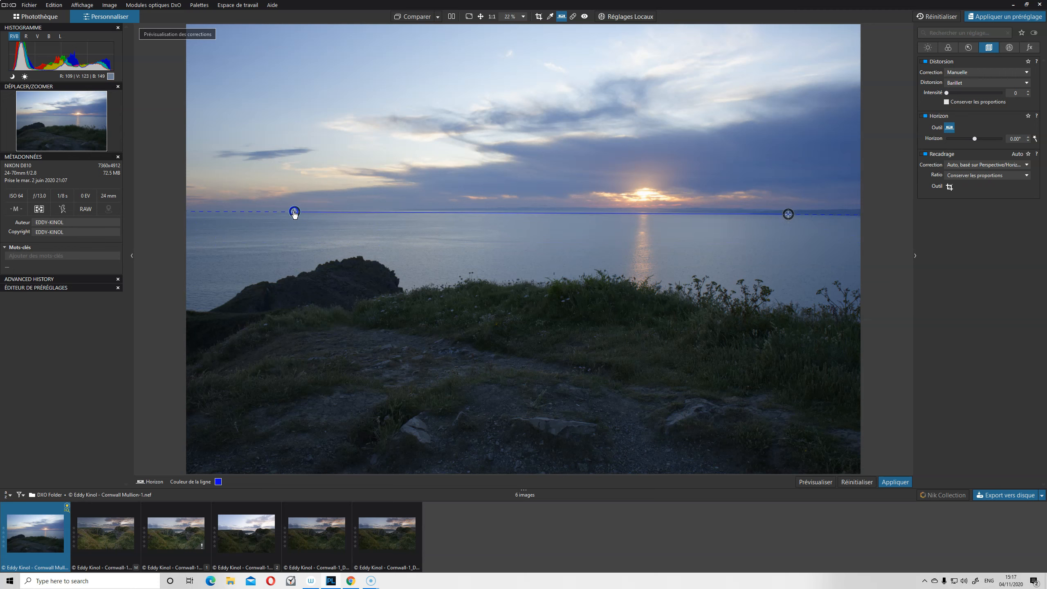
left_click(820, 483)
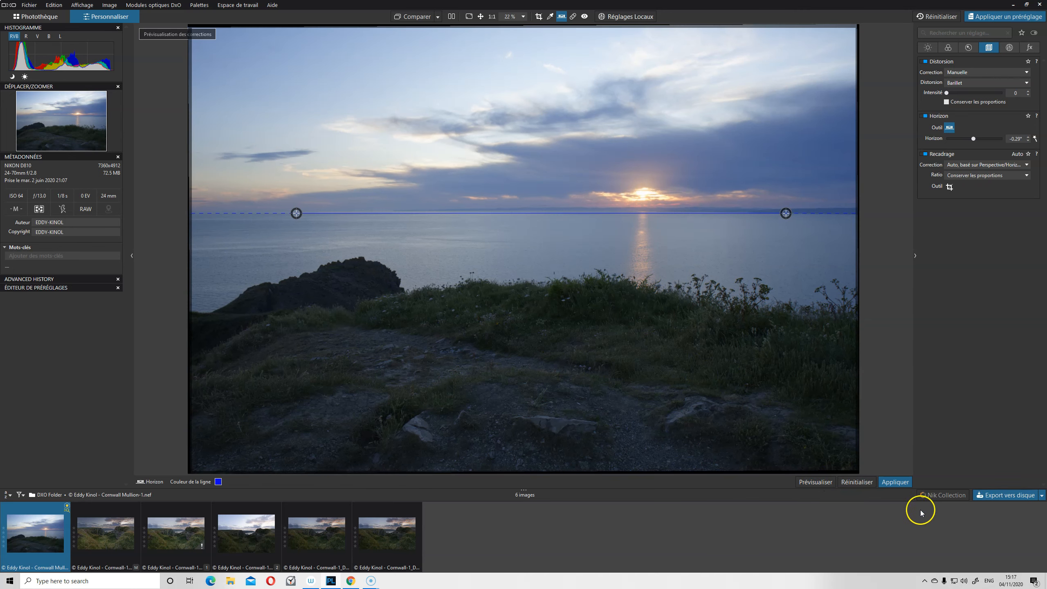
left_click(896, 482)
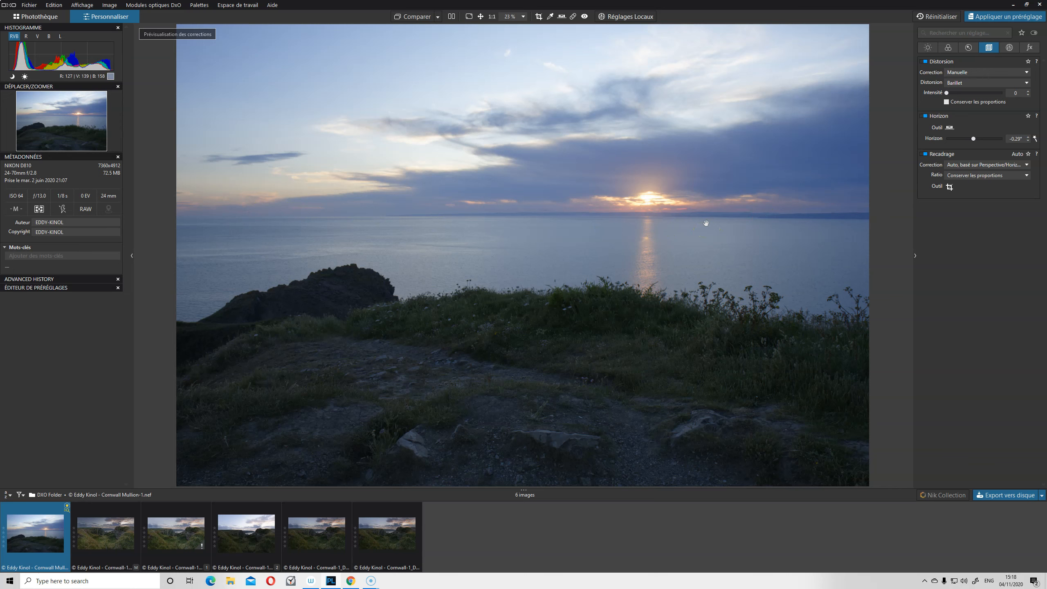
left_click(928, 48)
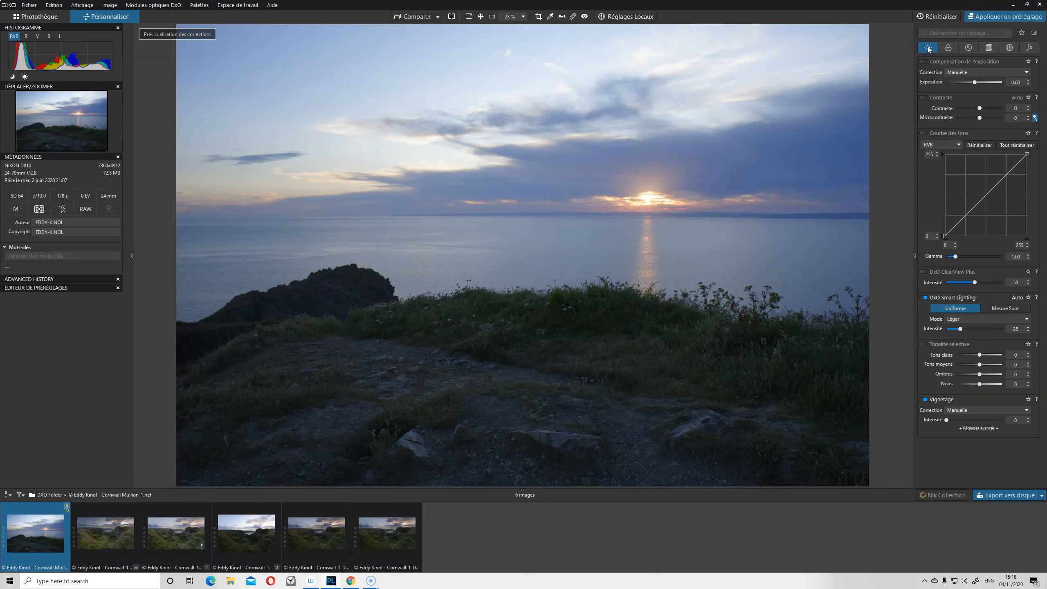
left_click(928, 48)
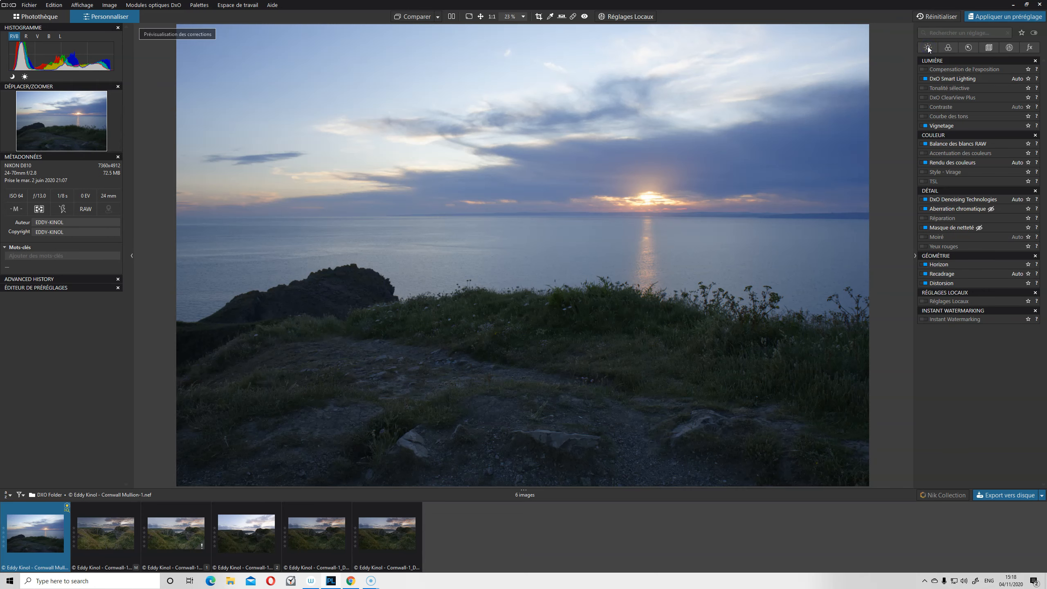
left_click(928, 48)
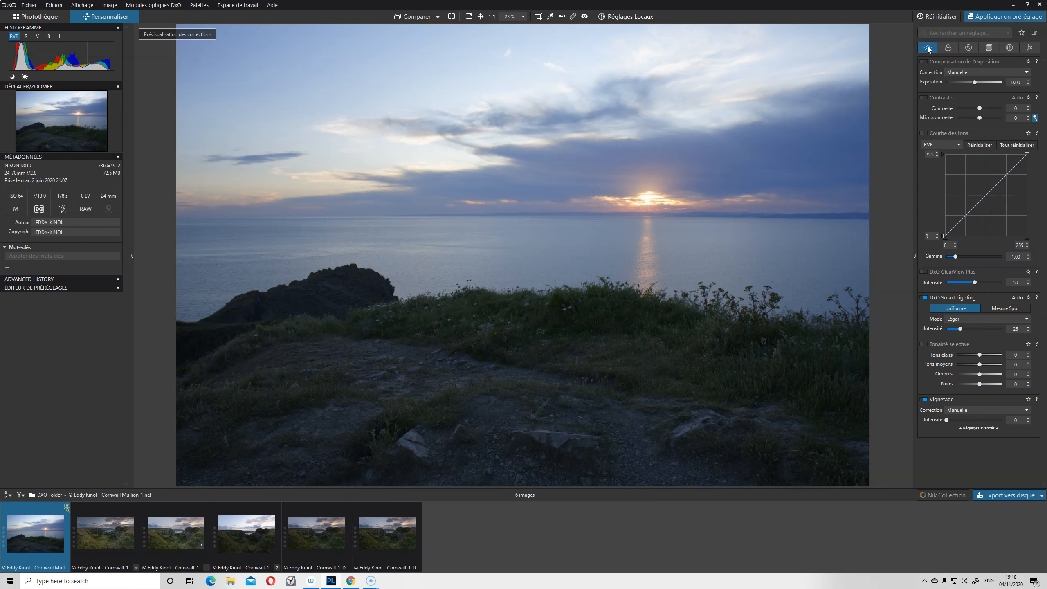
left_click(928, 49)
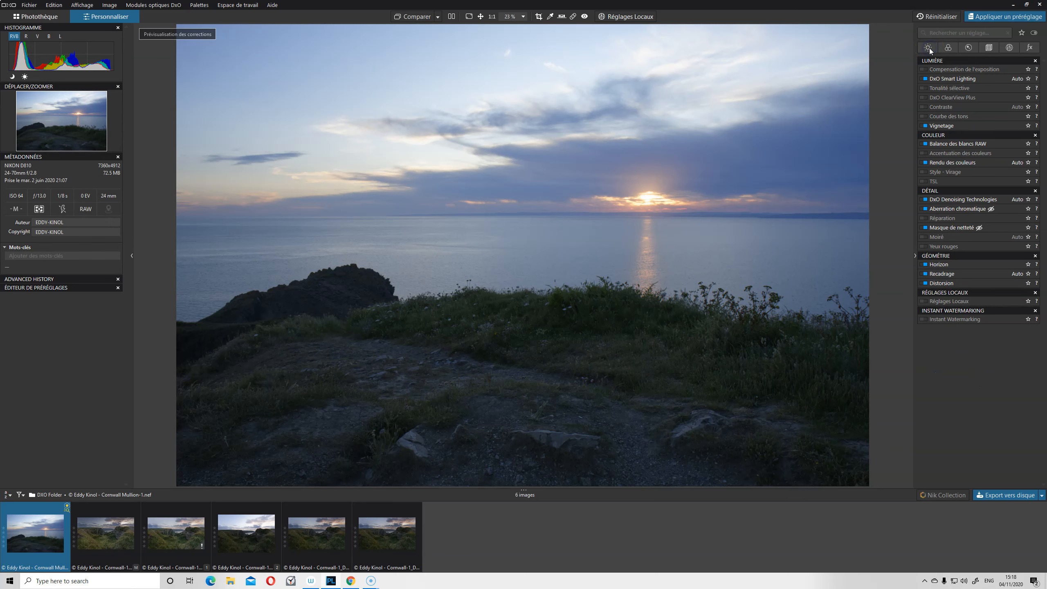
Filter the corrections to the active ones, review their settings and show all corrections again.
left_click(1034, 35)
scroll(939, 474, "down", 1)
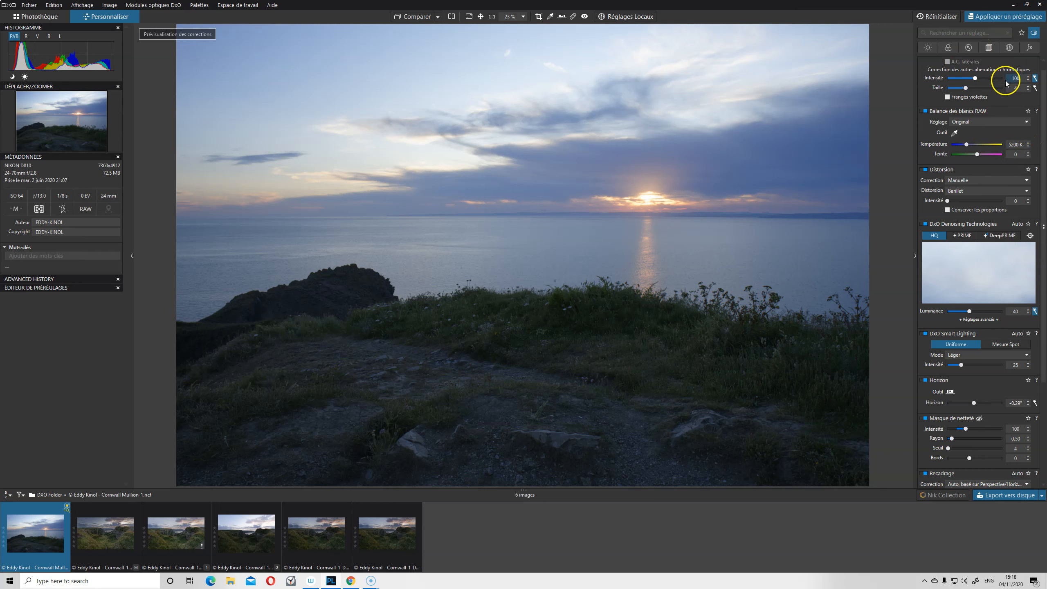
left_click(1034, 34)
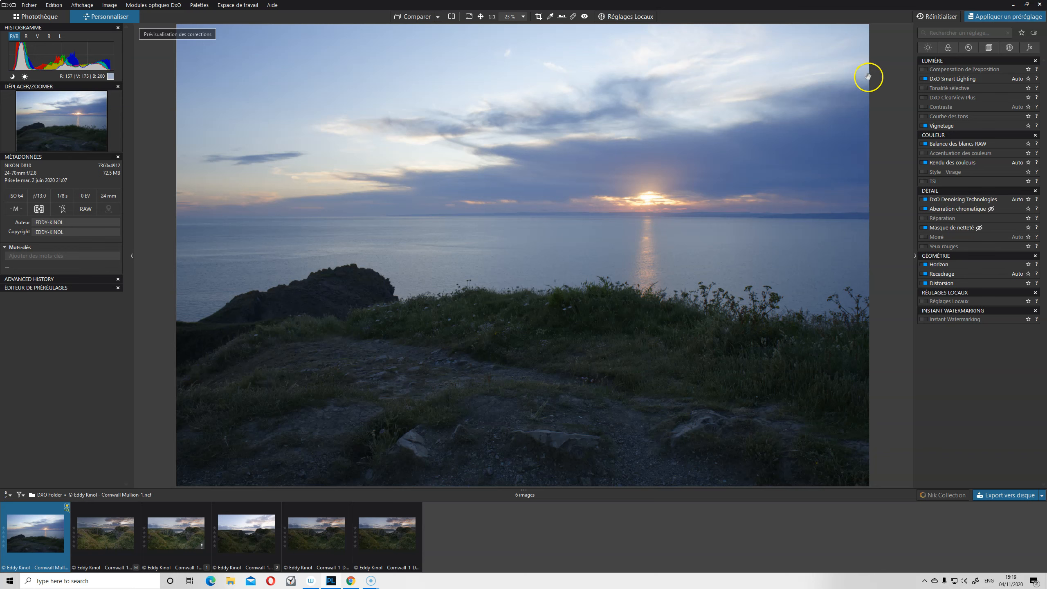
Try the Moyen and Fort modes of DxO Smart Lighting and restore the Léger mode.
left_click(928, 48)
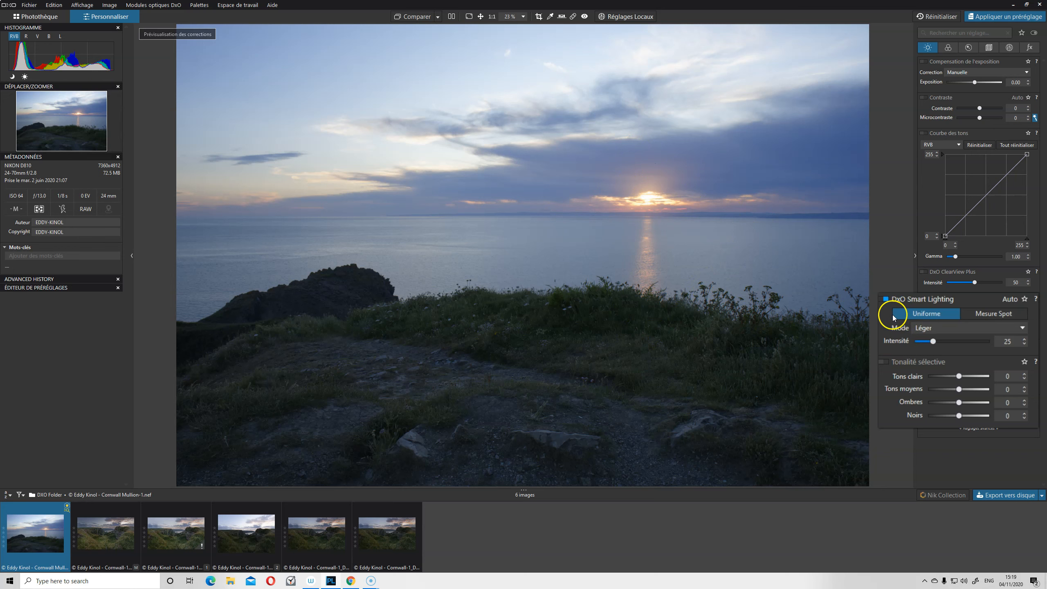
left_click(927, 328)
left_click(936, 347)
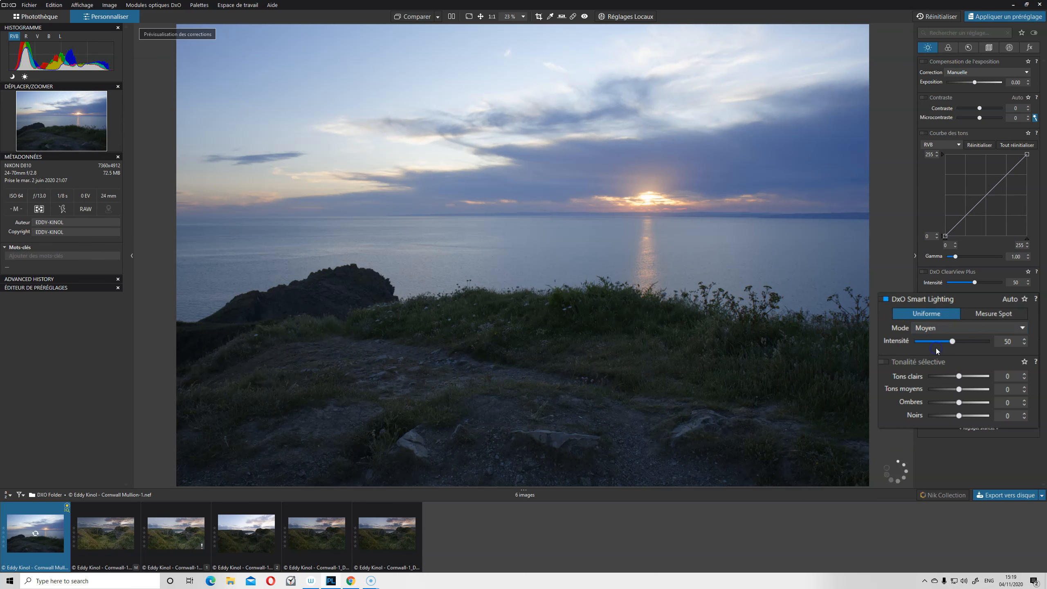
left_click(945, 326)
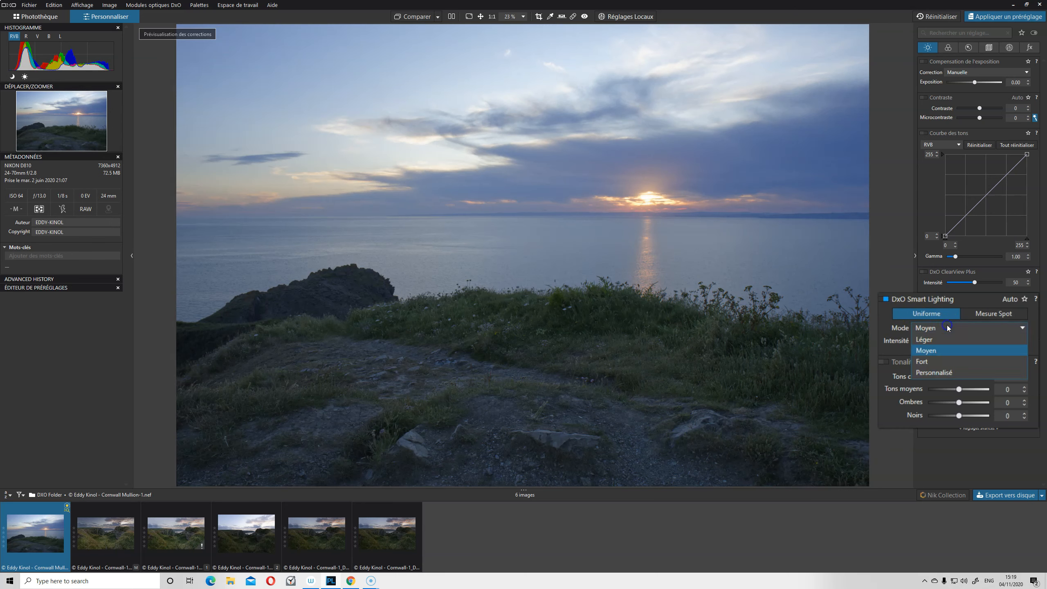
left_click(934, 360)
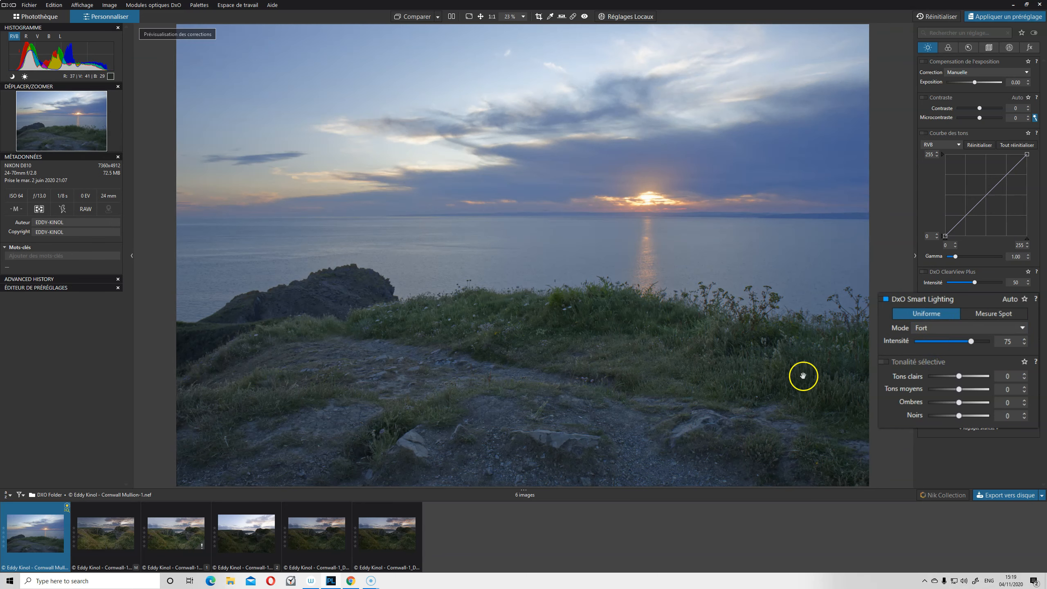
left_click(996, 341)
left_click(931, 330)
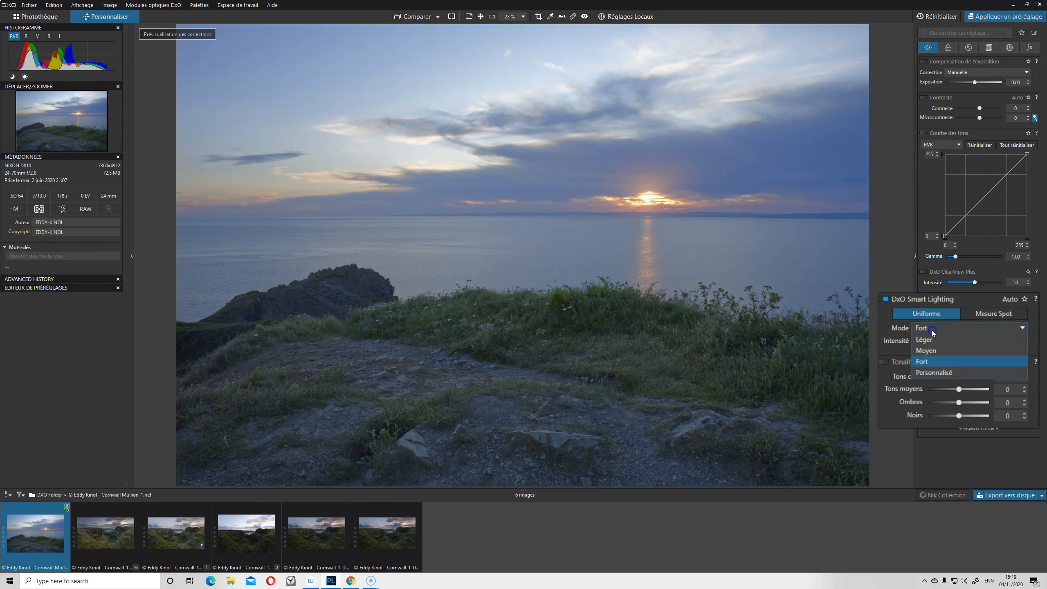
left_click(924, 340)
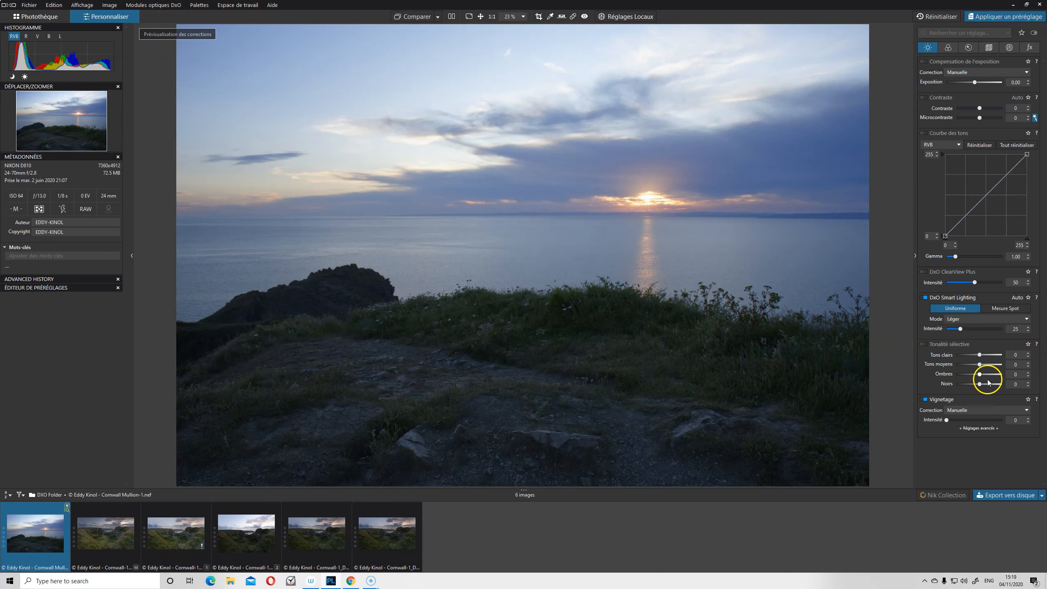
Set the selective tonality to Tons clairs -38, Tons moyens -21 and Ombres 20.
left_click_drag(981, 374, 952, 375)
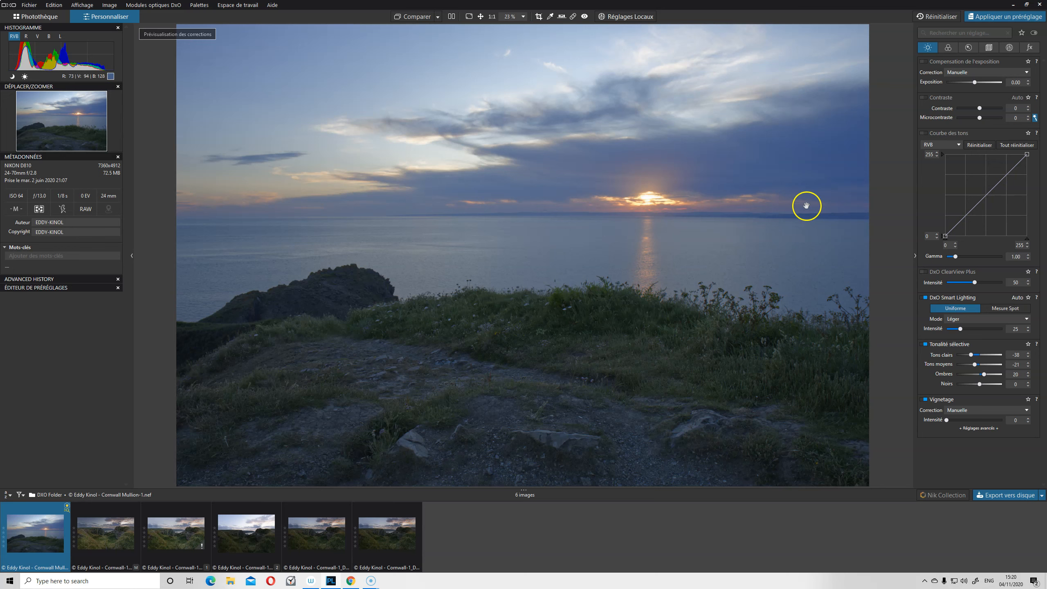
Add a local adjustment control point on the dark clouds beside the sun and shrink its area of influence.
left_click(628, 16)
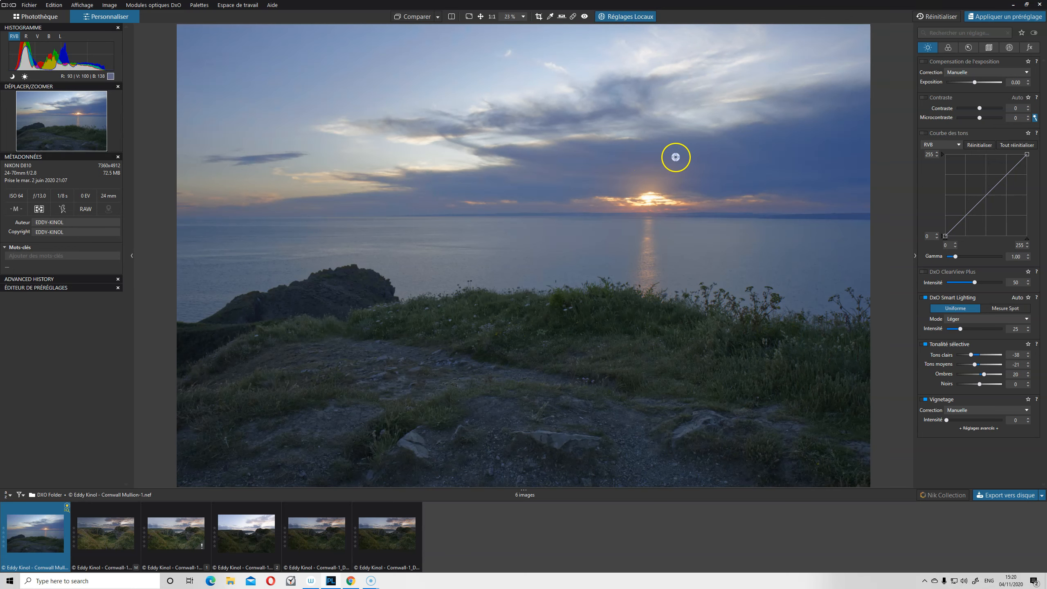
left_click(704, 156)
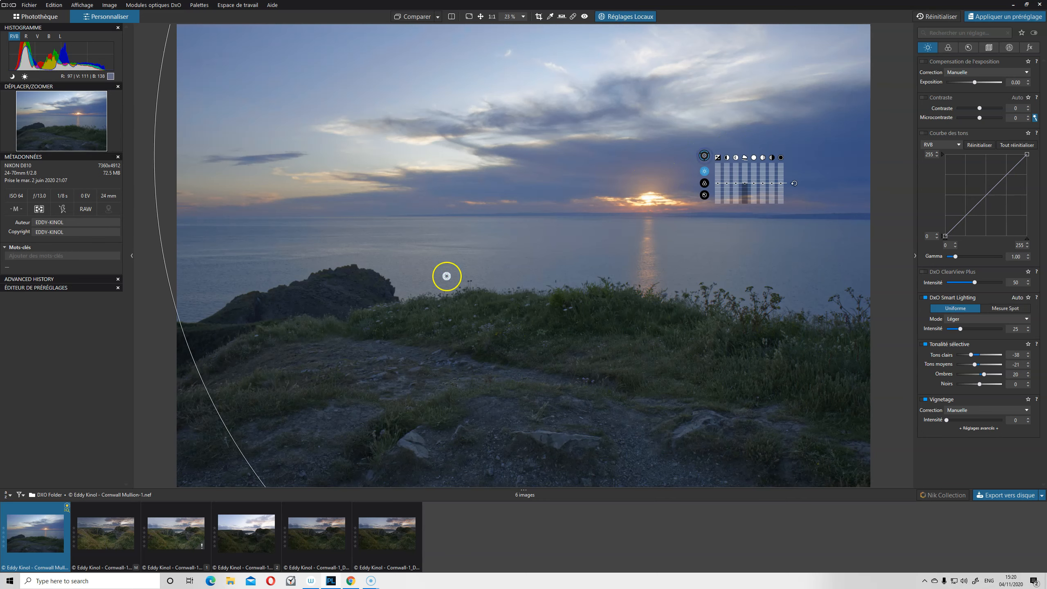
left_click_drag(211, 406, 520, 209)
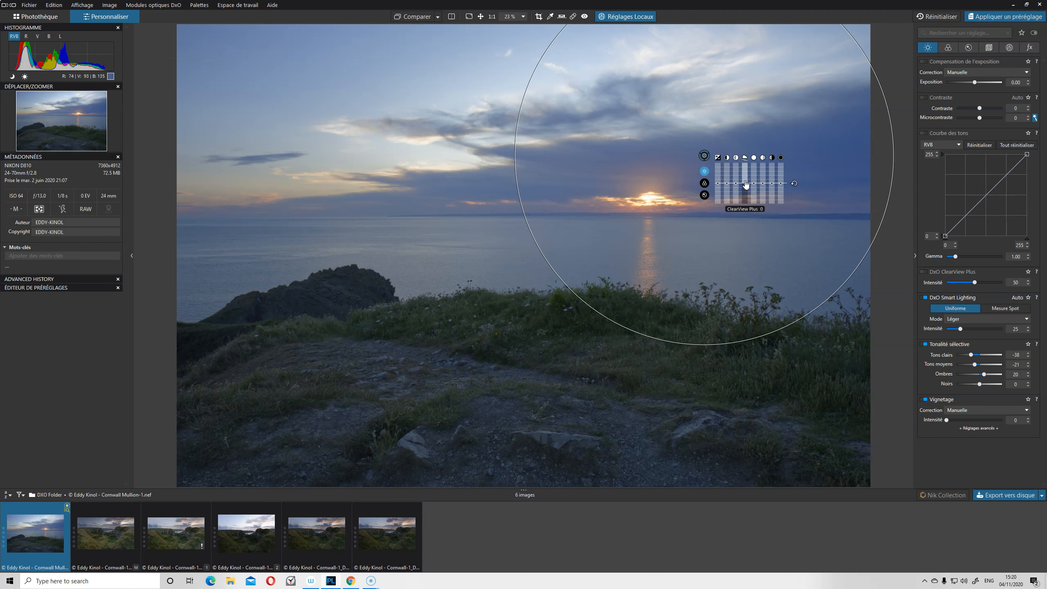
Raise ClearView Plus slightly and lower the exposure slightly for the sky control point.
left_click_drag(746, 185, 745, 182)
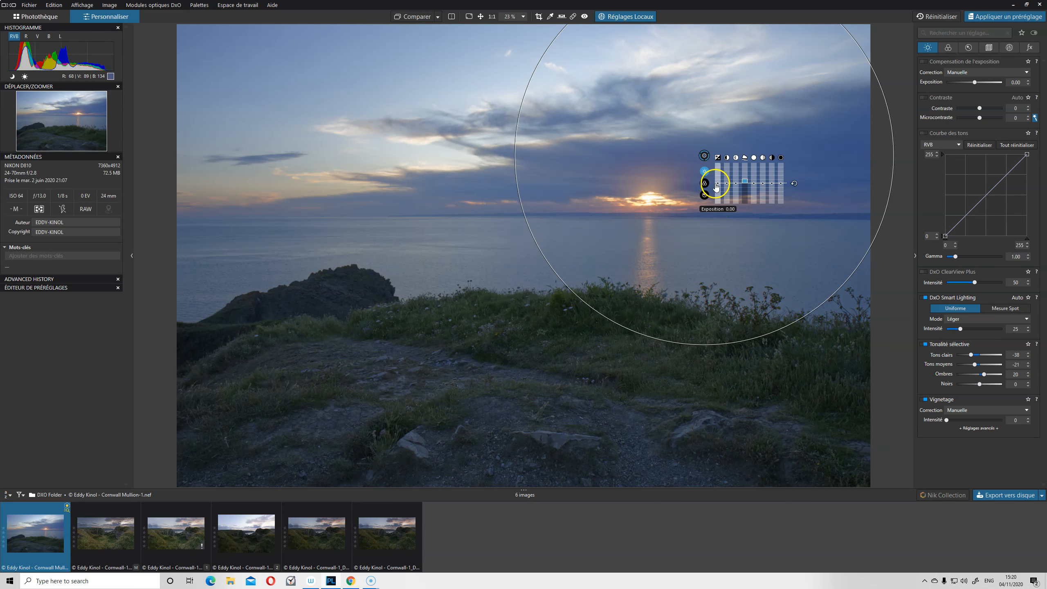
left_click_drag(717, 186, 718, 189)
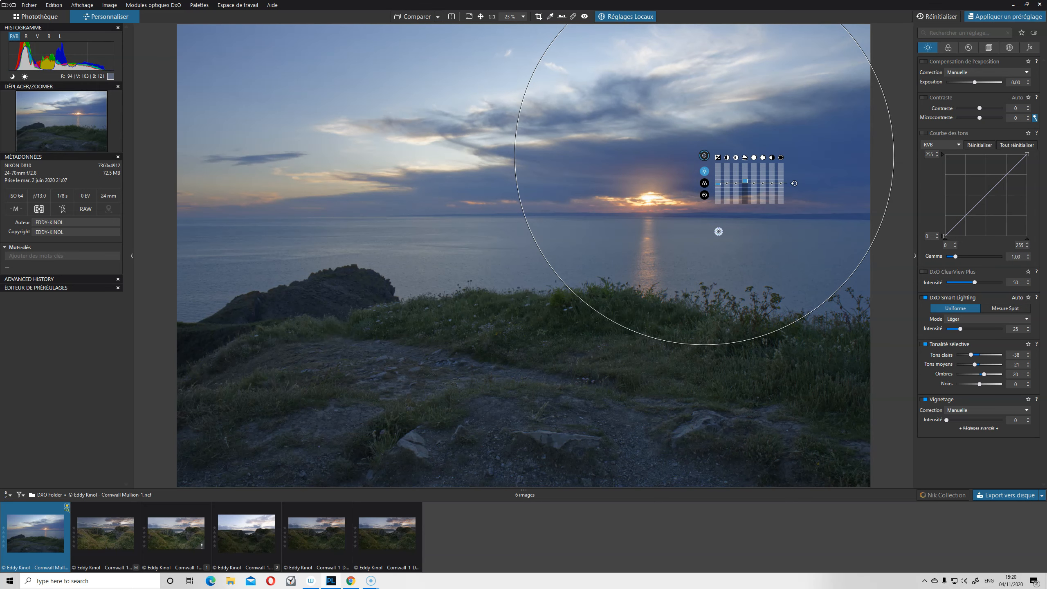
Enlarge the sky control point's area across nearly the whole photo while checking its mask, and lower its exposure a little further.
key("m")
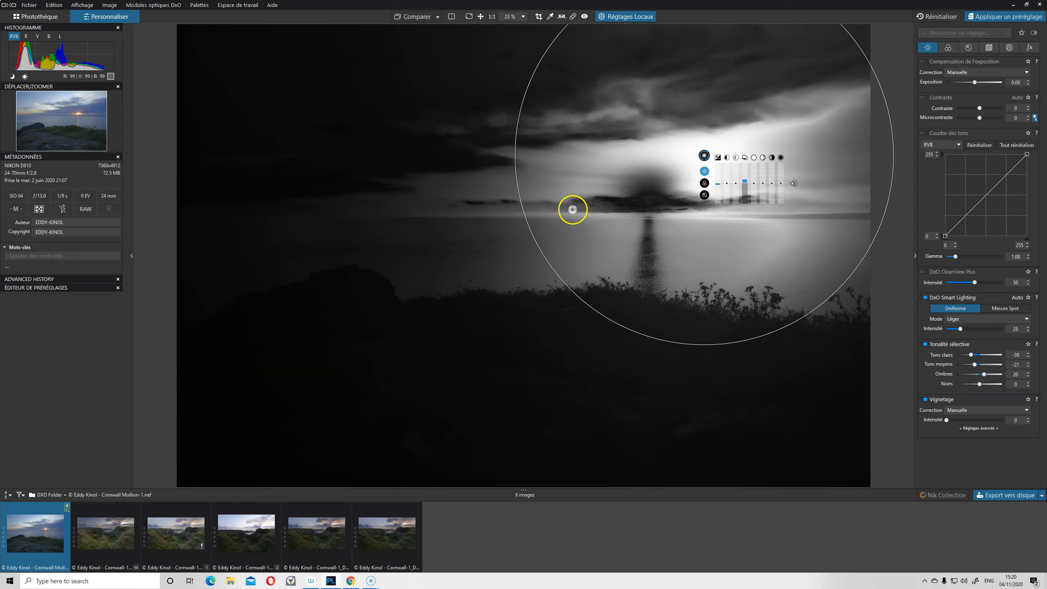
left_click_drag(527, 230, 131, 360)
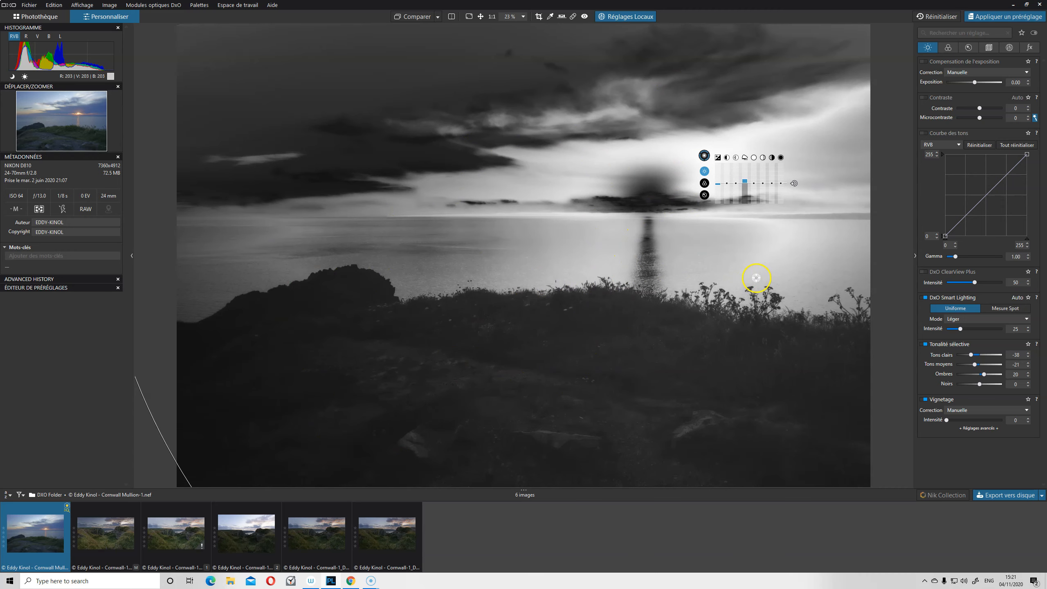
key("m")
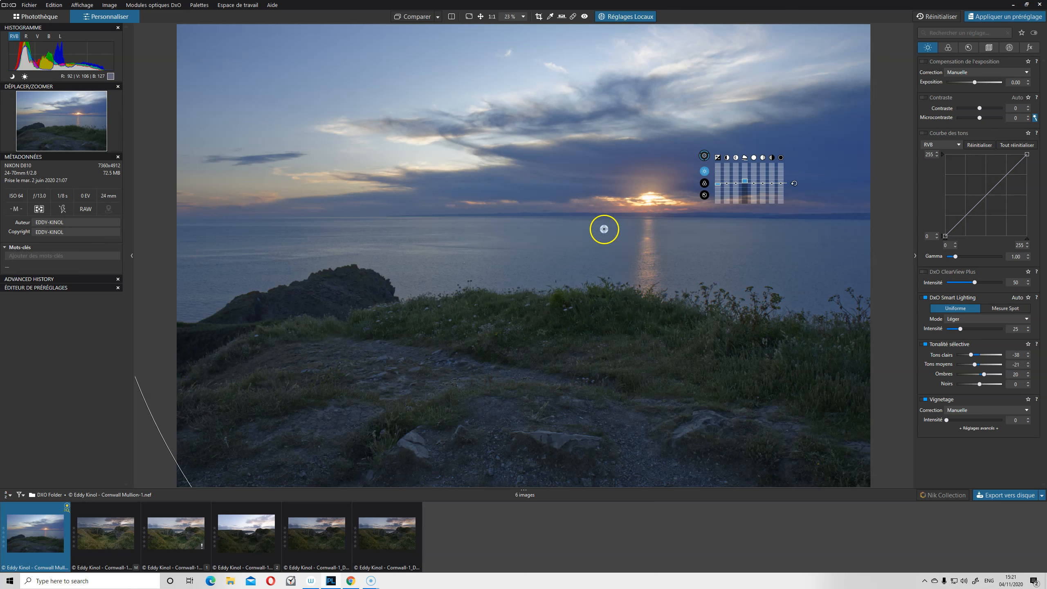
left_click_drag(718, 188, 718, 189)
Display the mask and add two protection points on the foreground rocks to exclude the land from the sky adjustment.
key("m")
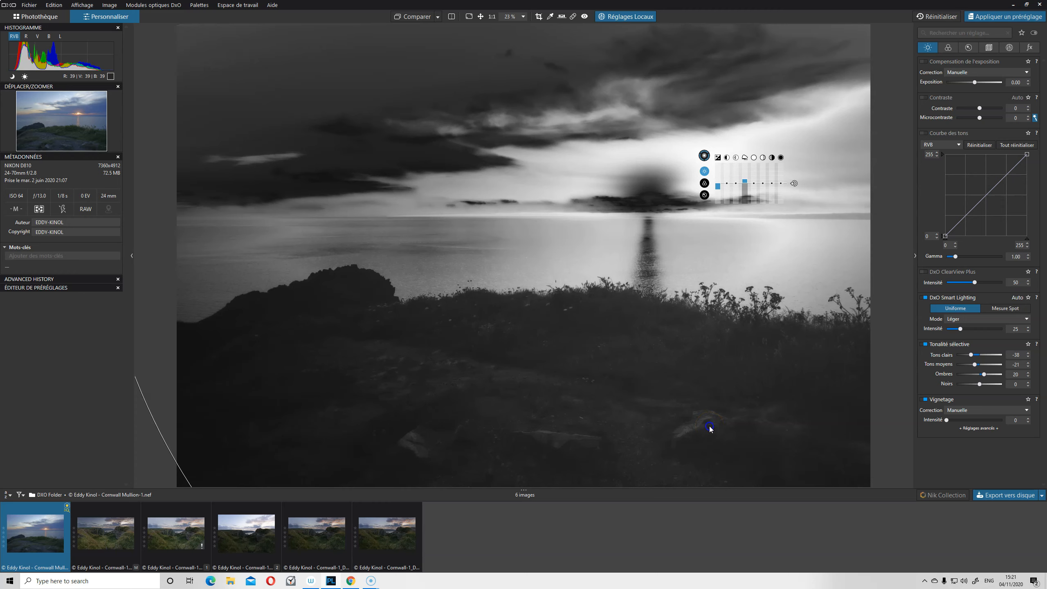
left_click(709, 426)
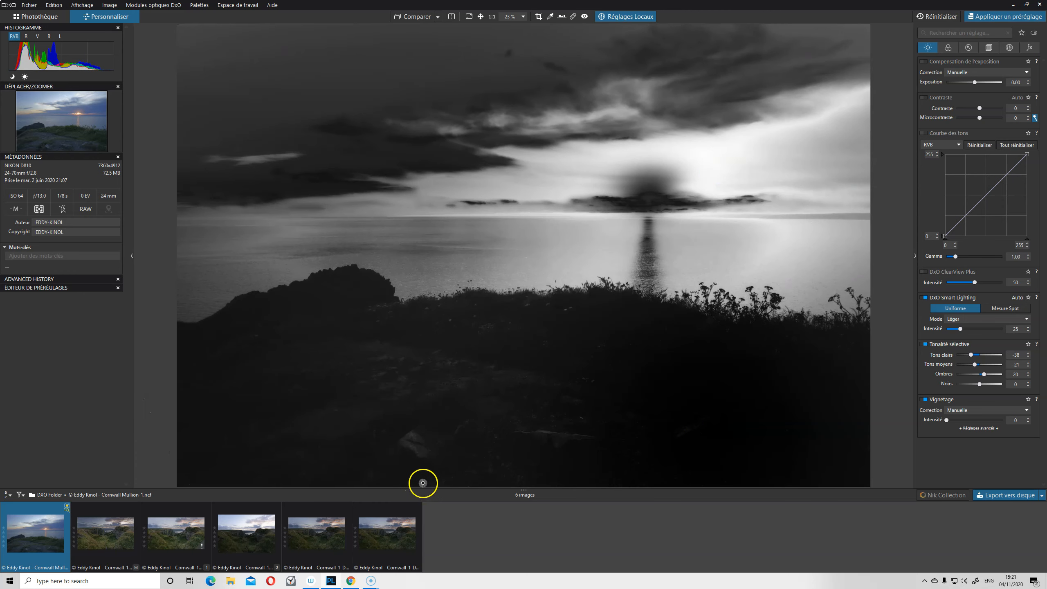
left_click(415, 447)
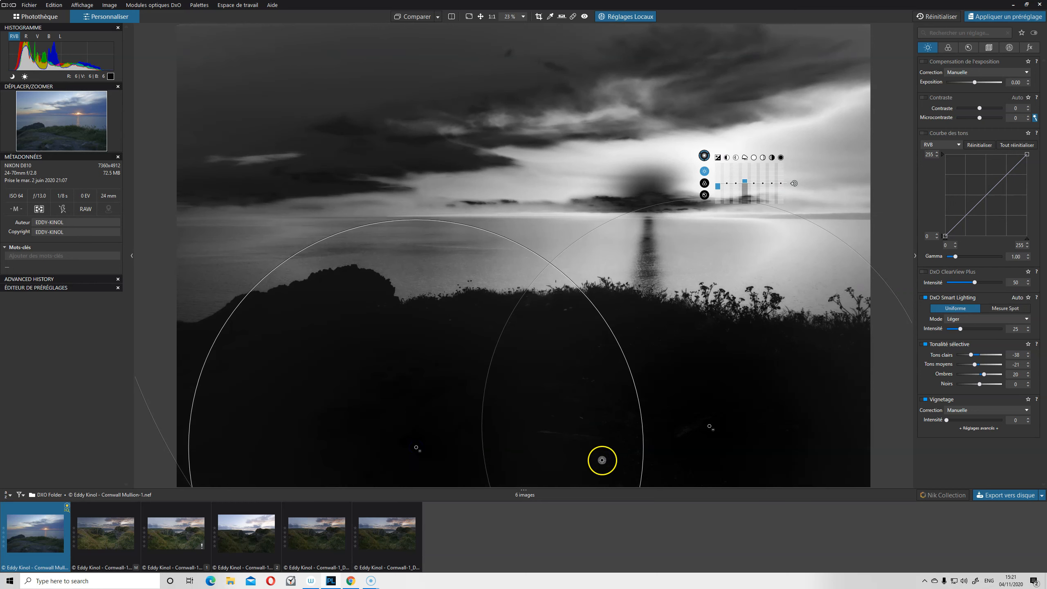
Add four more protection points across the foreground rocks and readjust the sky control point's exposure.
left_click(568, 444)
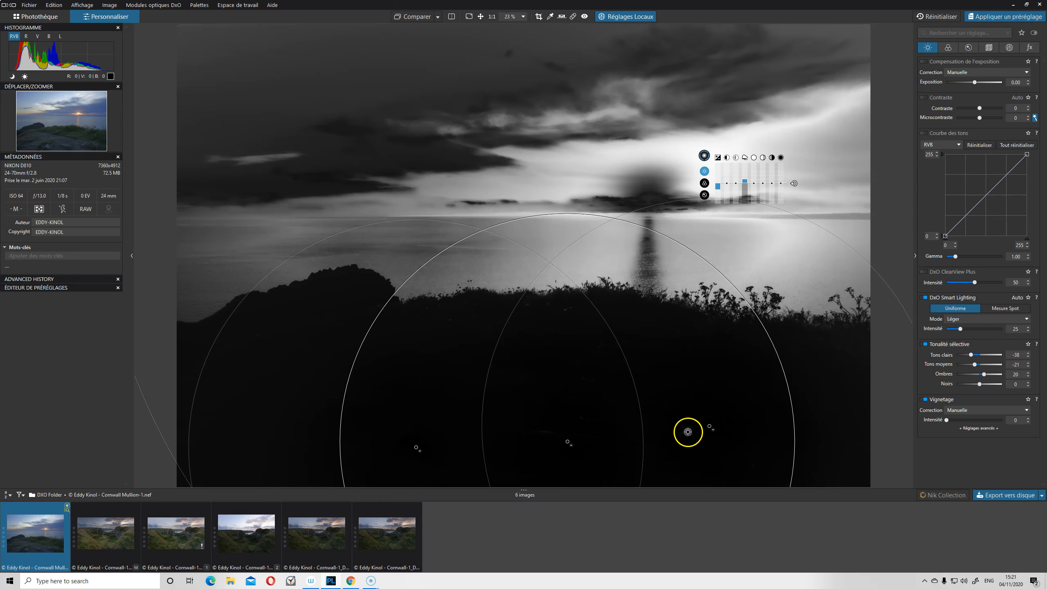
left_click(687, 429)
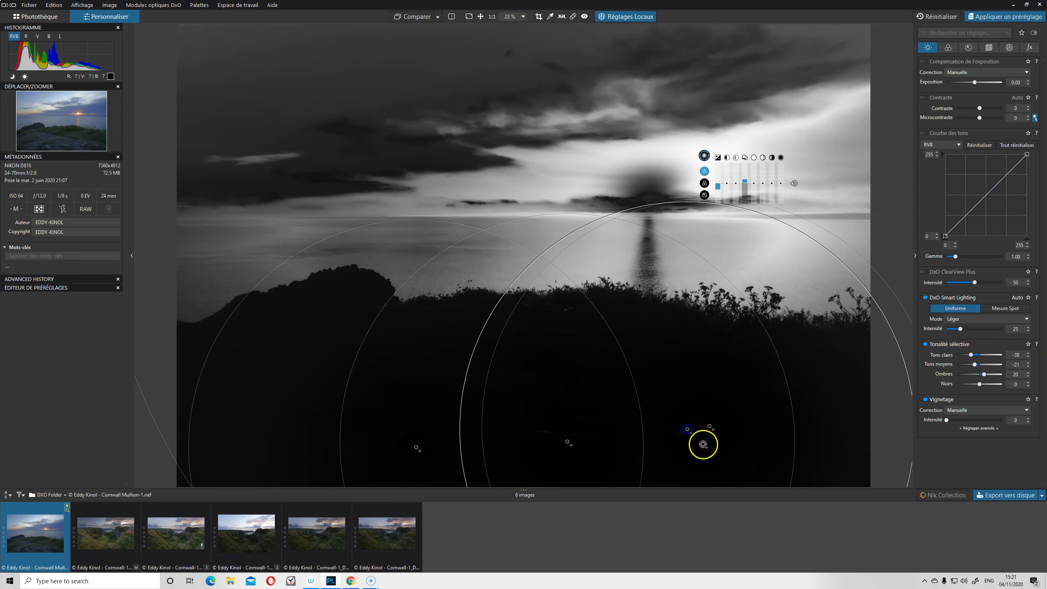
left_click(550, 431)
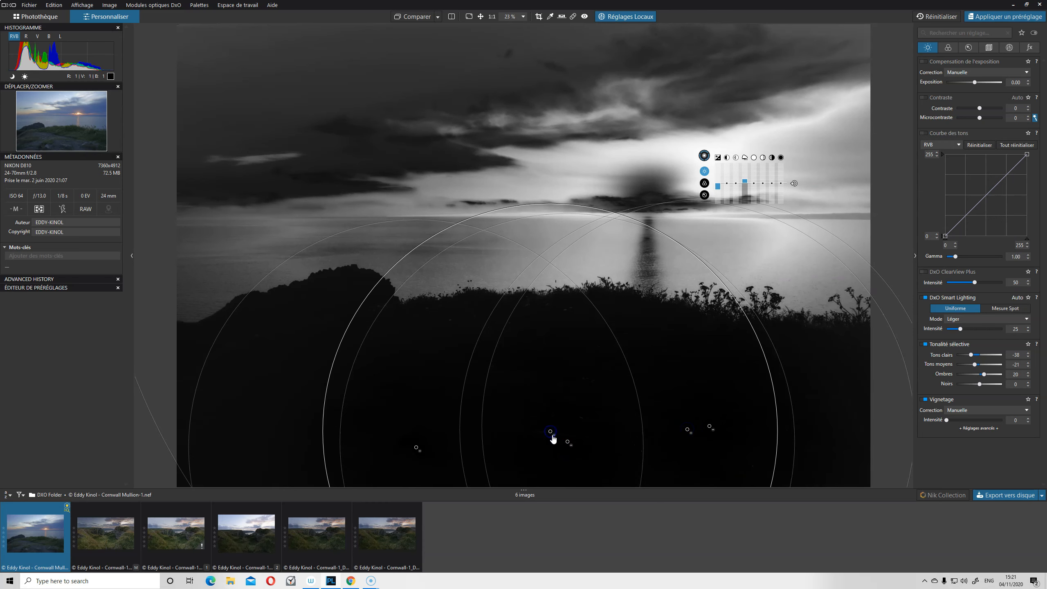
left_click(573, 423)
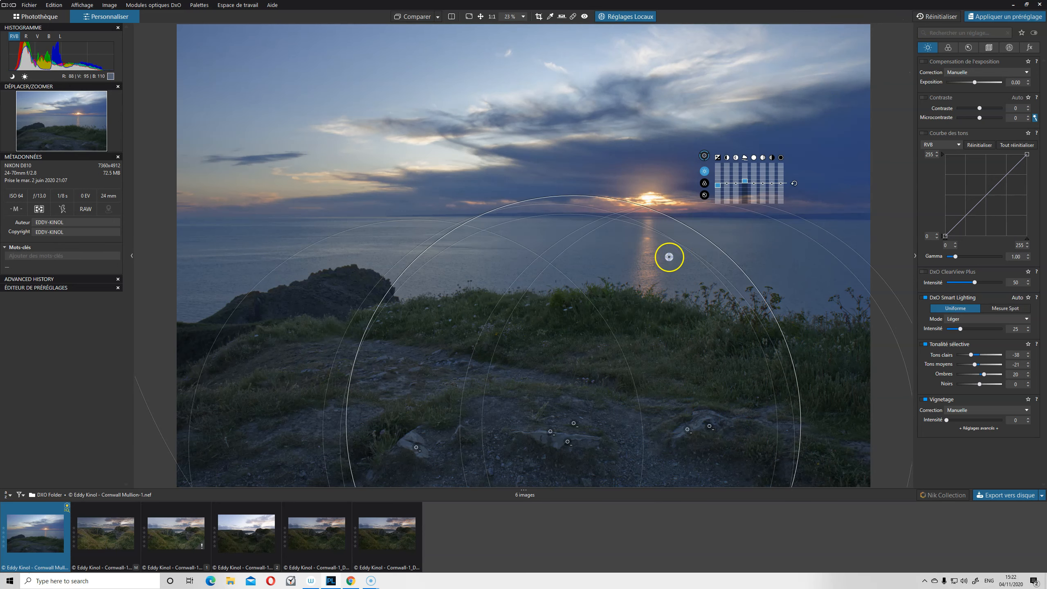
left_click_drag(718, 185, 718, 194)
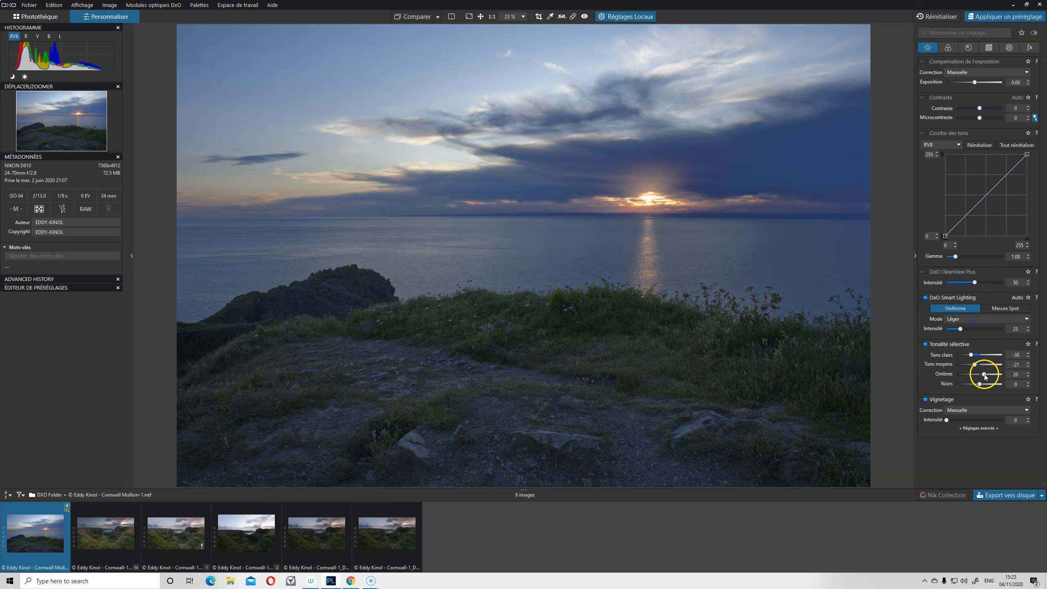
Lower the shadows in Selective Tone to 9 and close the local adjustments.
left_click_drag(984, 374, 983, 375)
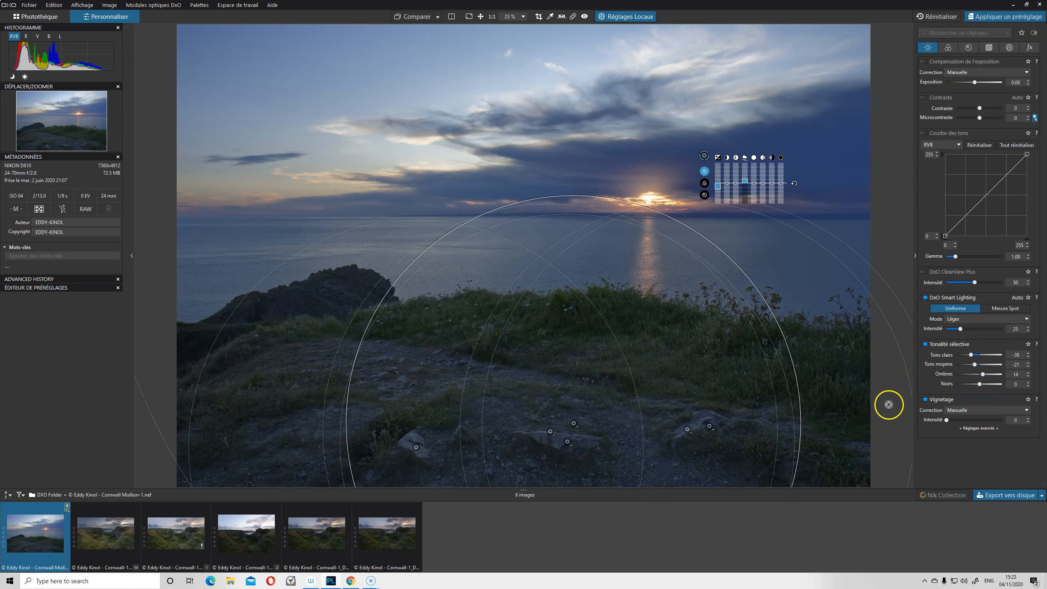
left_click_drag(984, 375, 981, 375)
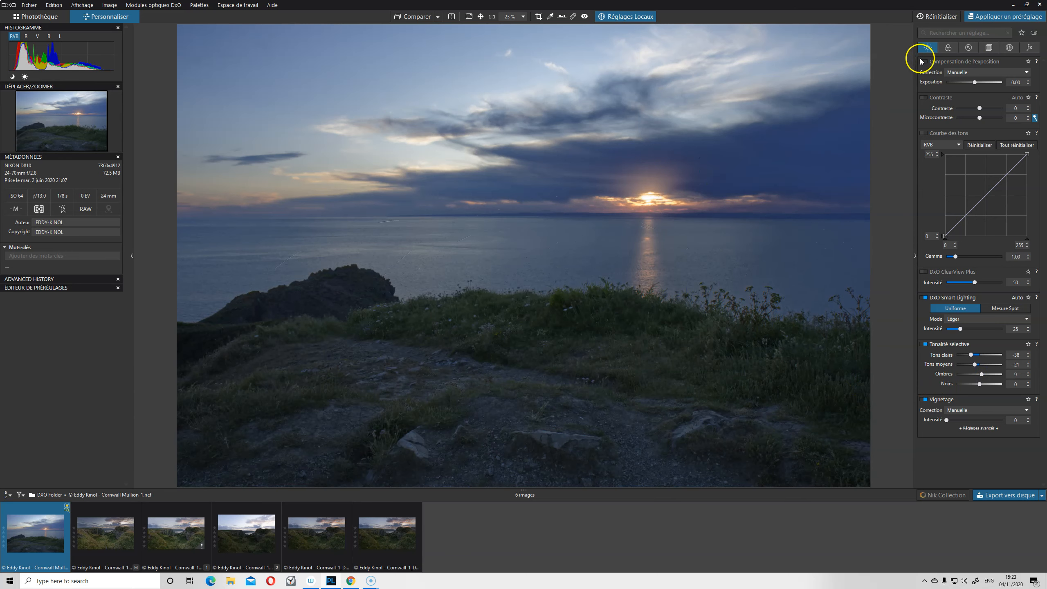
left_click(626, 16)
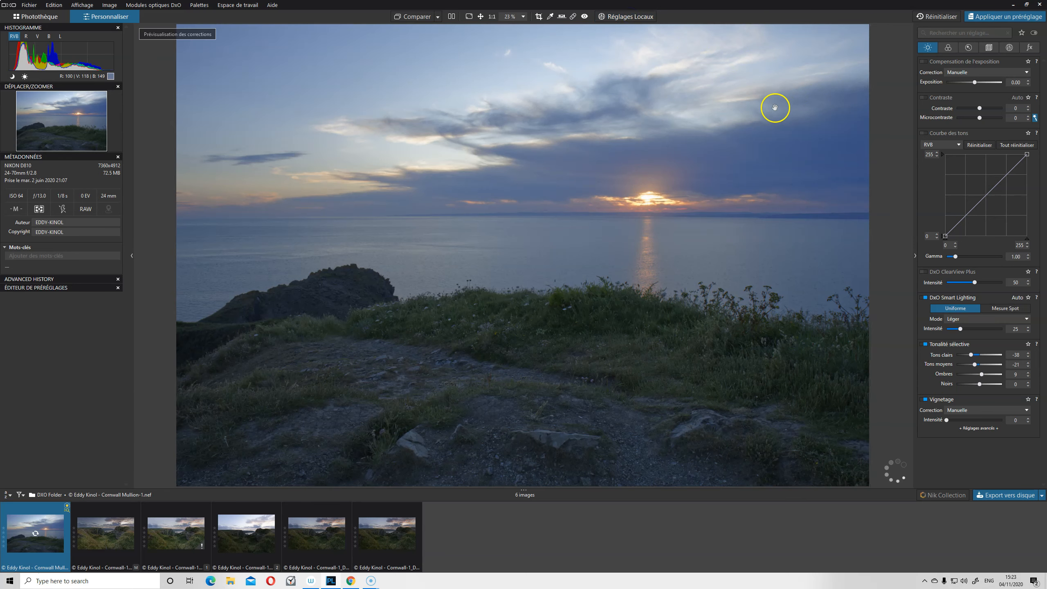
Compare the photo with and without the sky control point by hiding and restoring its mask.
left_click(1010, 48)
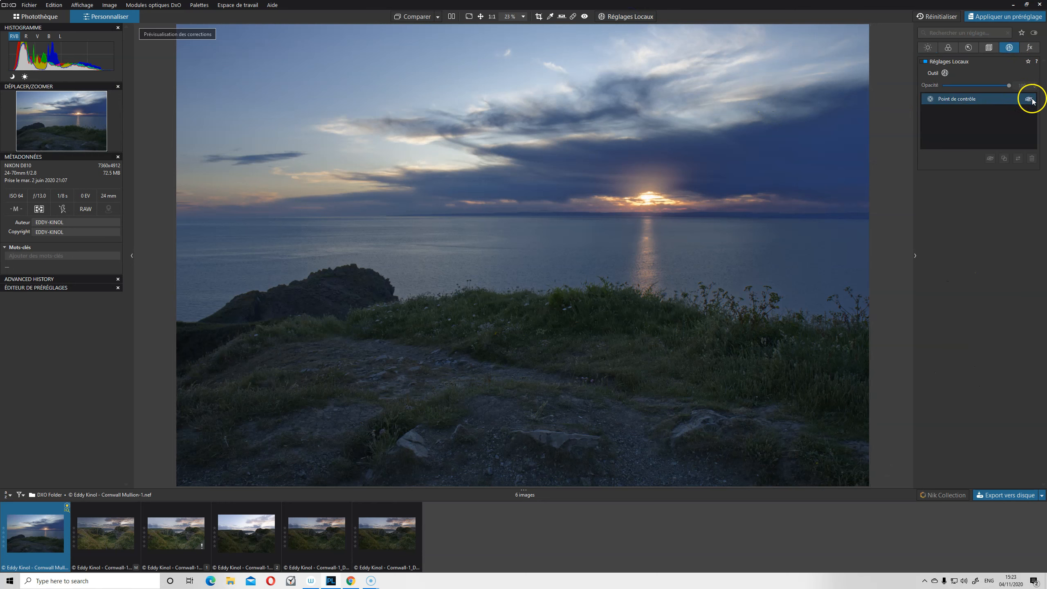
left_click(1028, 99)
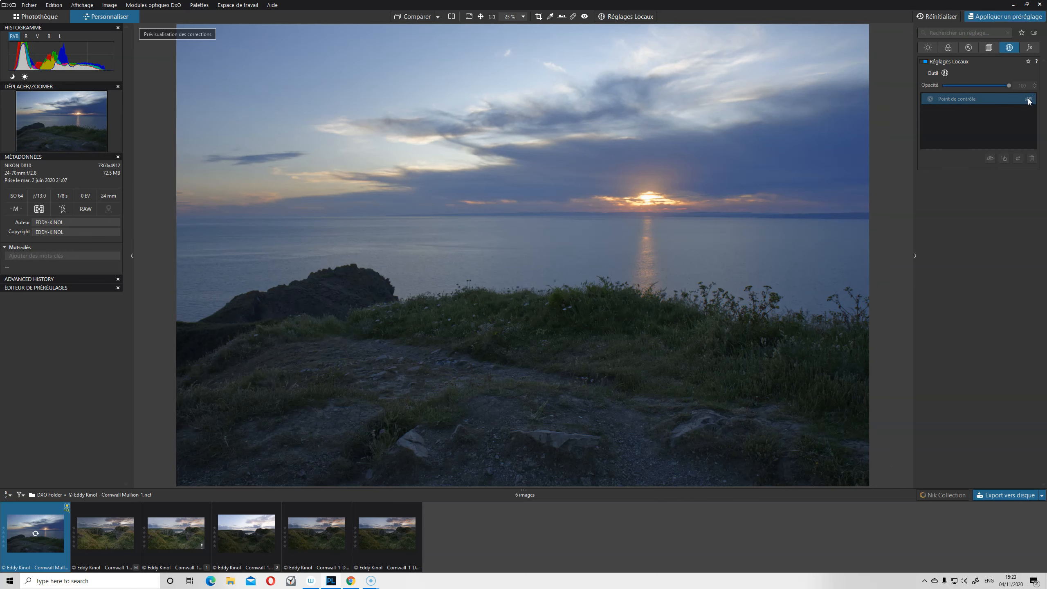
left_click(1028, 99)
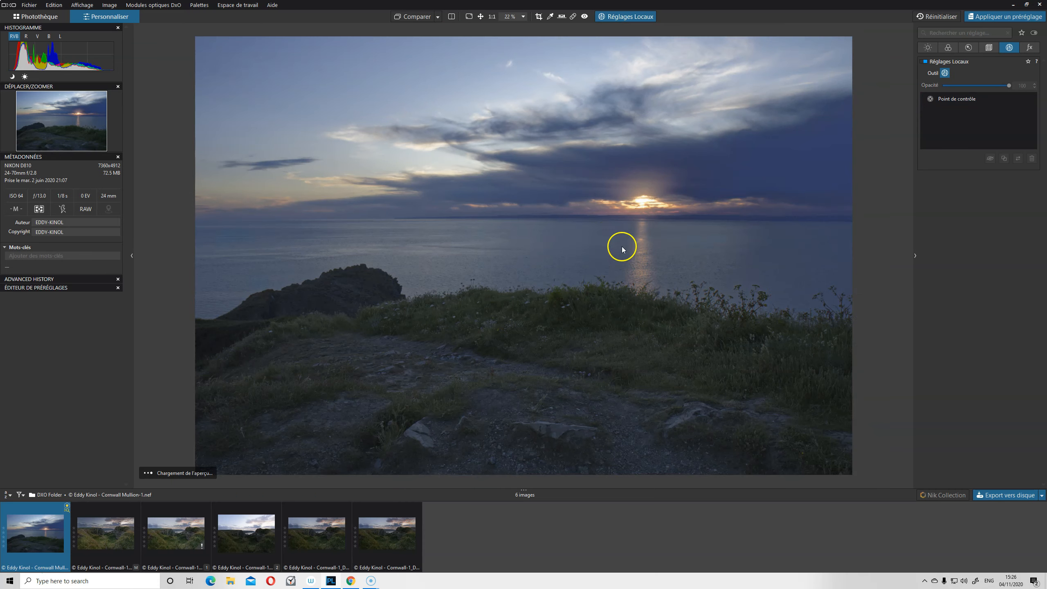
Choose the local adjustment brush, adjust its size and set its opacity to 14 %.
left_click(579, 233)
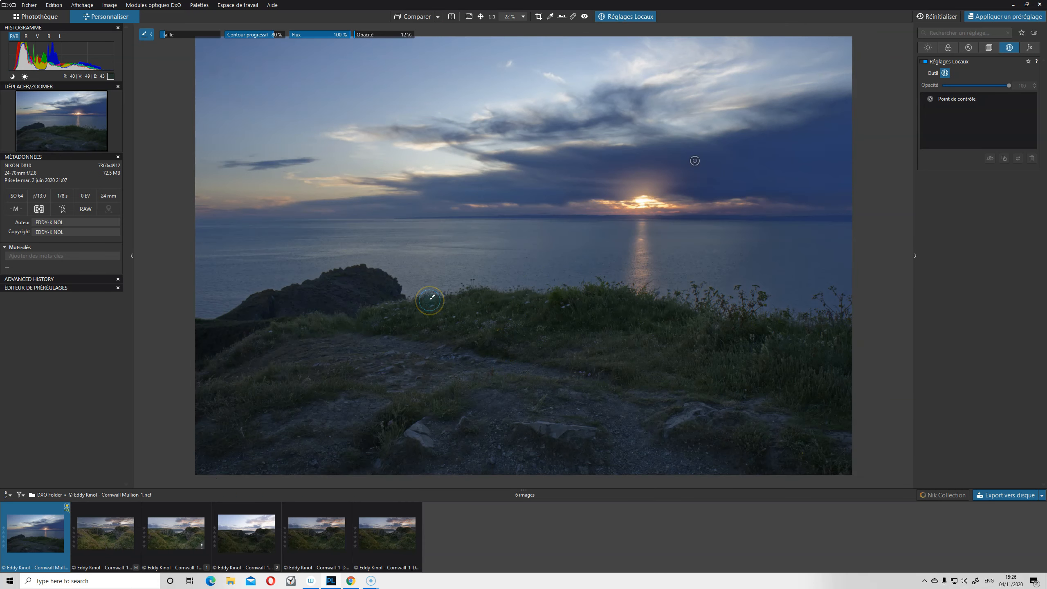
left_click_drag(430, 300, 492, 373)
scroll(493, 368, "up", 5, "ctrl")
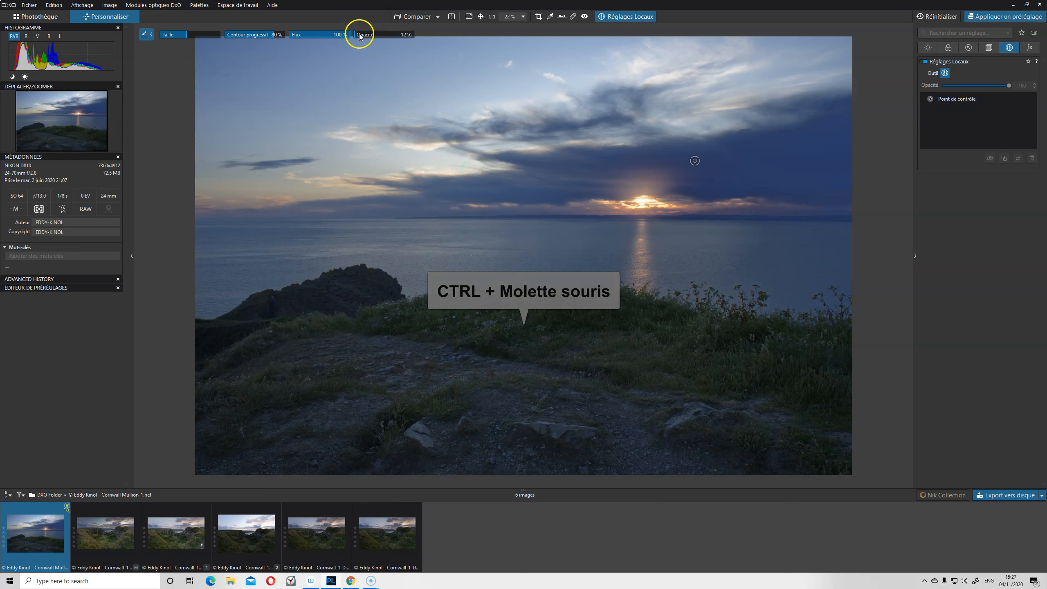
scroll(360, 37, "up", 5)
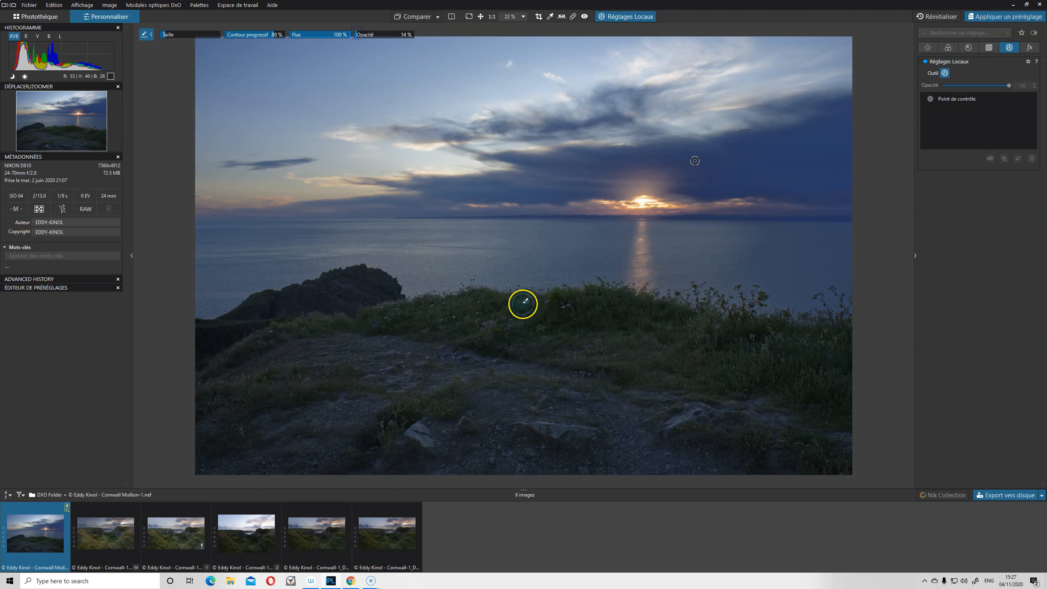
right_click(533, 355)
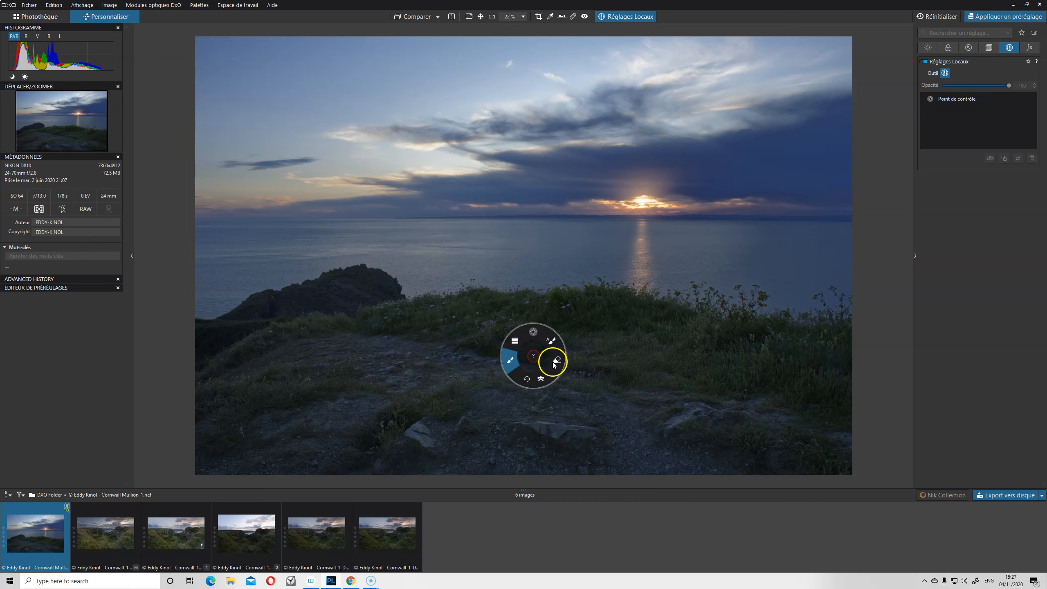
left_click(511, 358)
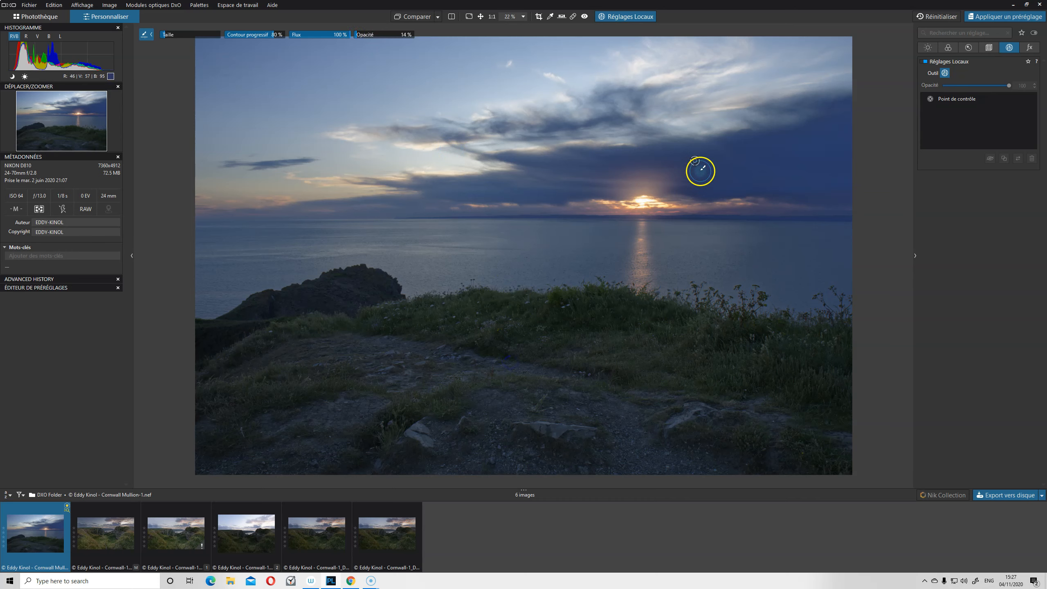
Paint a brush mask along the footpath down to the lower foreground and raise its exposure to 0.08.
left_click_drag(381, 337, 372, 336)
left_click_drag(555, 366, 556, 367)
left_click_drag(386, 364, 387, 364)
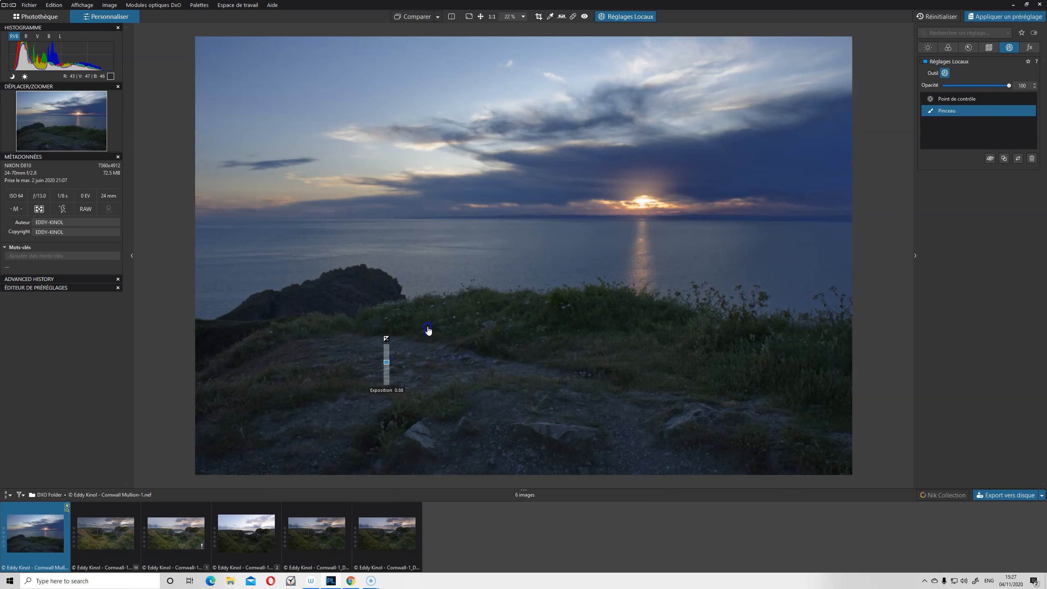
left_click_drag(429, 277, 448, 334)
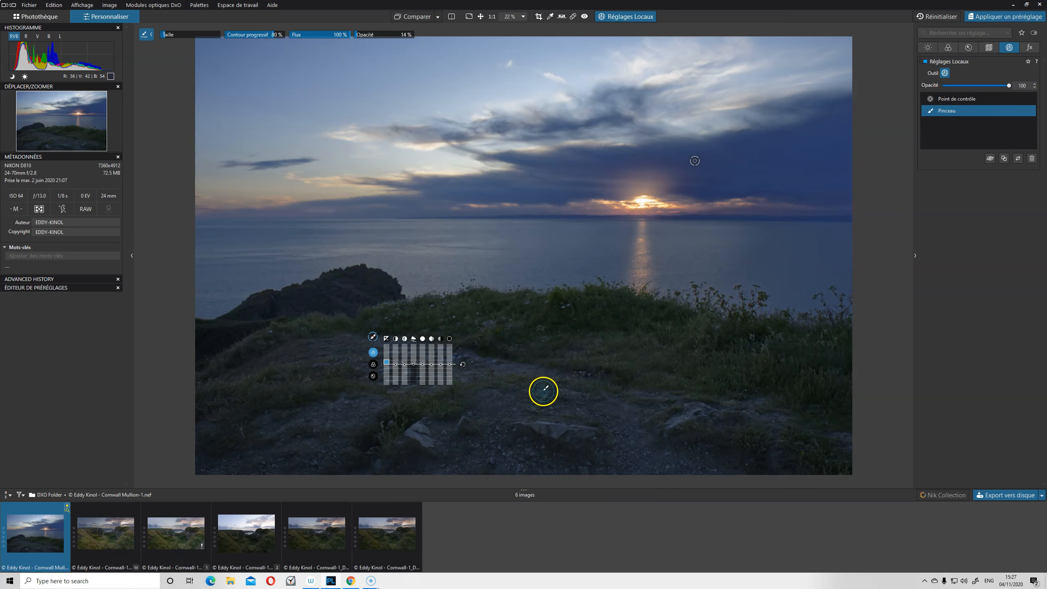
mouse_move(528, 372)
left_mouse_down()
mouse_move(588, 379)
mouse_move(636, 406)
mouse_move(603, 404)
left_mouse_up()
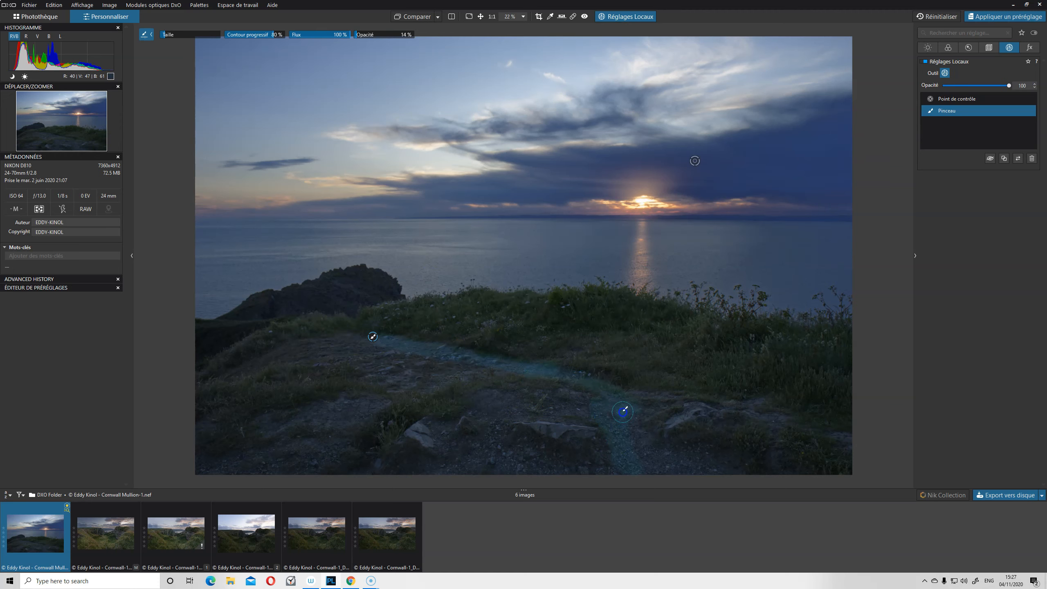
mouse_move(655, 451)
left_mouse_down()
mouse_move(736, 463)
mouse_move(637, 466)
mouse_move(659, 474)
left_mouse_up()
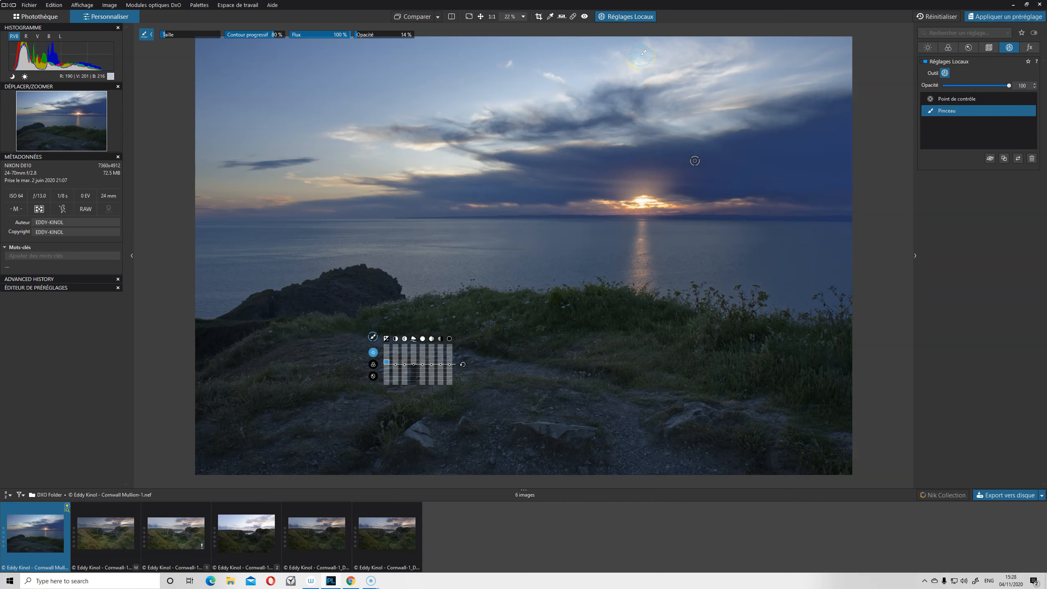
Create a second brush mask on the grass beside the path and lower its exposure slightly.
right_click(589, 158)
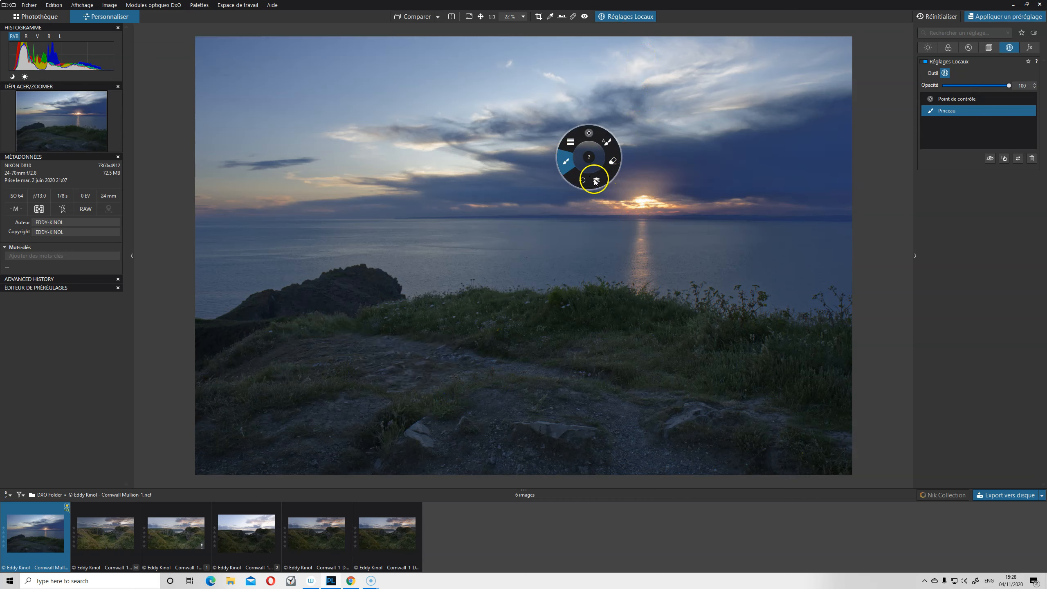
left_click(597, 184)
left_click(572, 164)
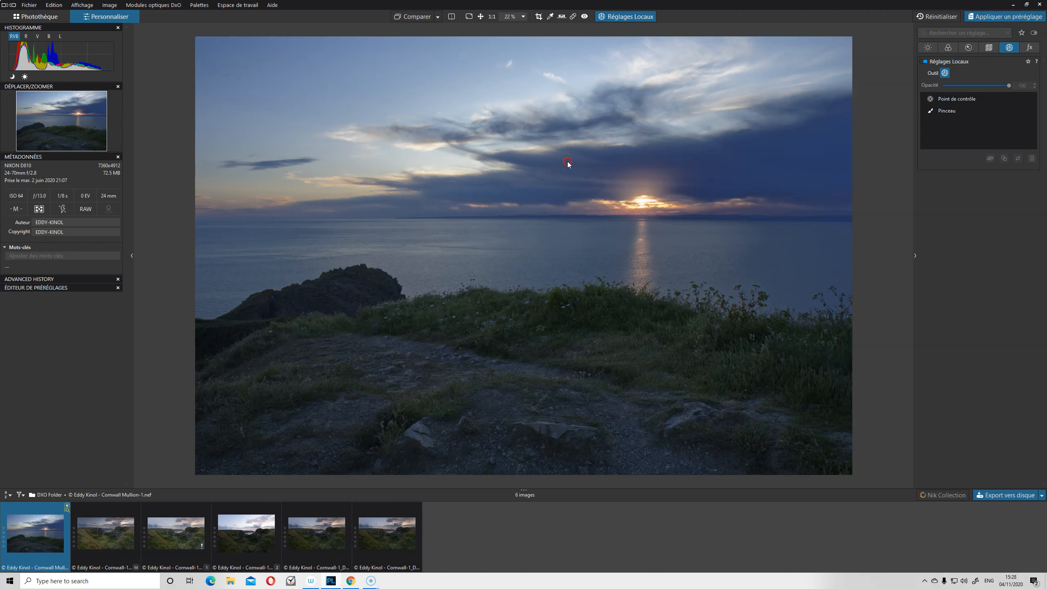
right_click(566, 164)
left_click(544, 165)
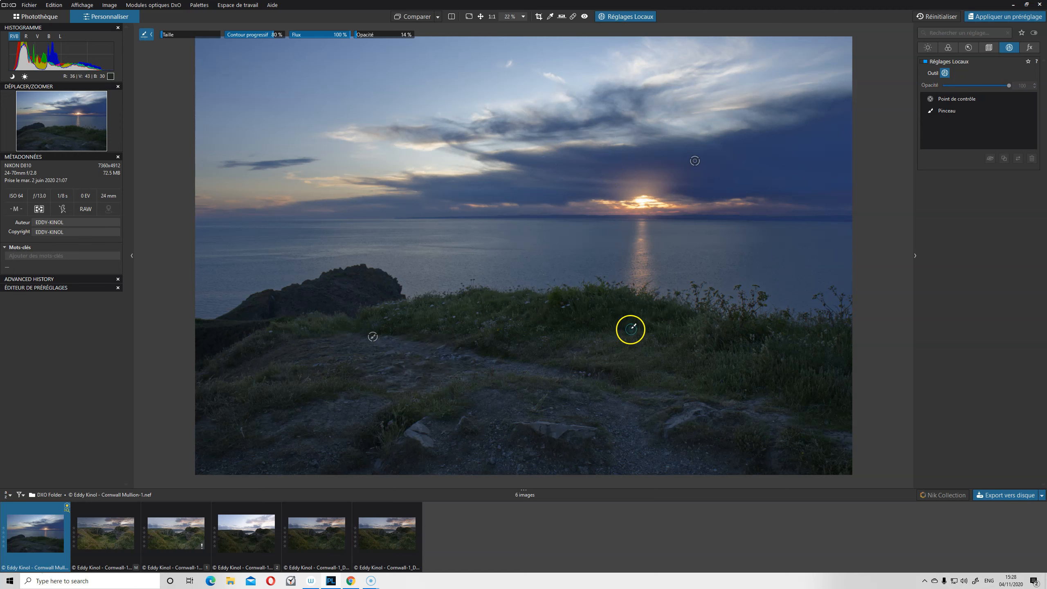
left_click_drag(624, 329, 593, 331)
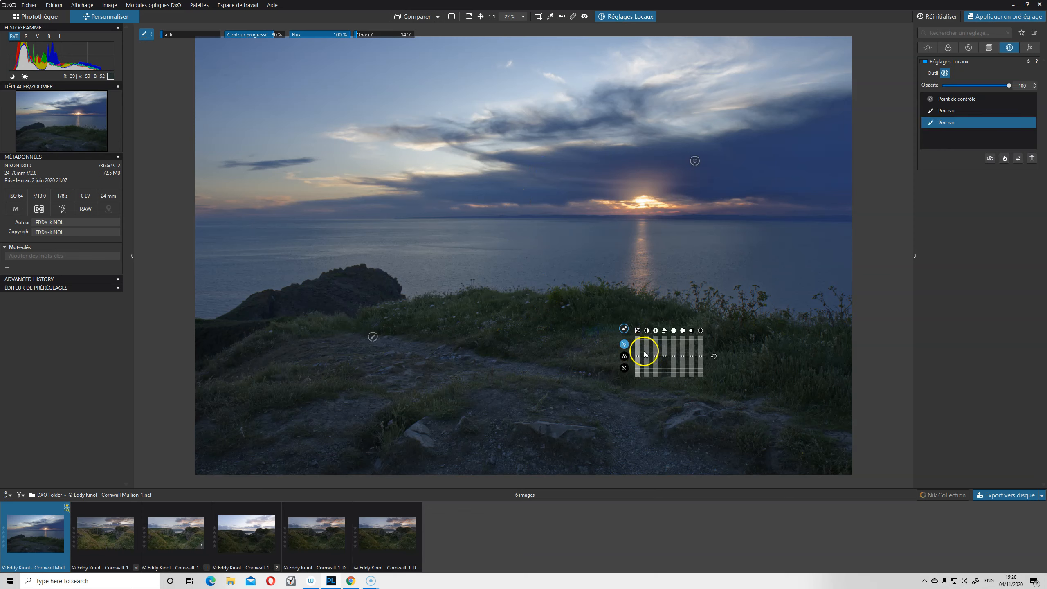
left_click_drag(638, 356, 637, 366)
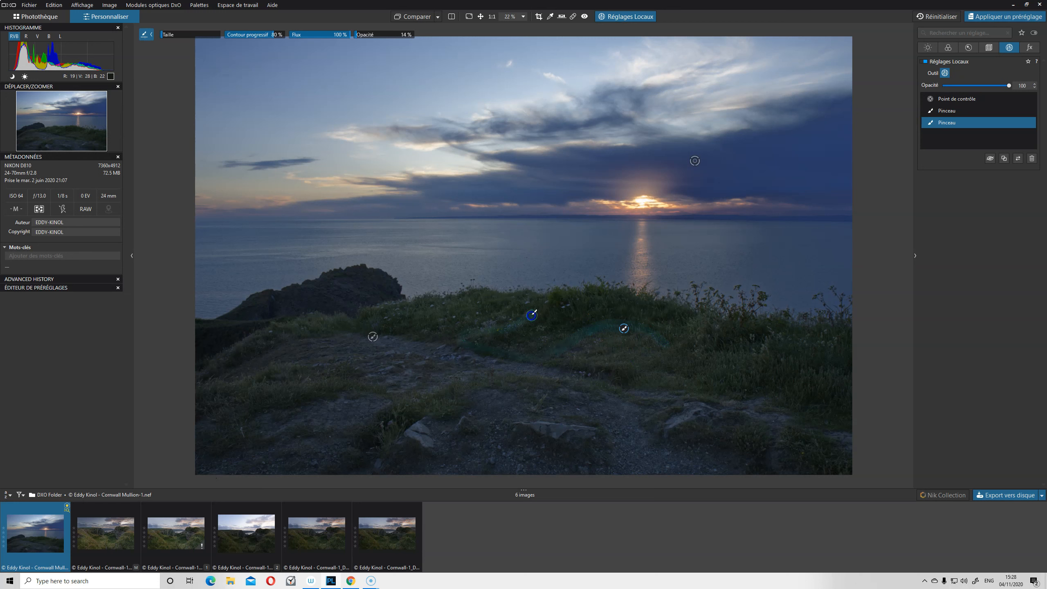
Paint the darkening mask over more grass and foreground patches, and compare the photo with it off and on.
left_click_drag(551, 302, 553, 301)
mouse_move(430, 421)
left_mouse_down()
mouse_move(439, 451)
mouse_move(473, 418)
mouse_move(519, 435)
mouse_move(583, 423)
left_mouse_up()
left_click_drag(698, 442, 751, 428)
mouse_move(765, 453)
left_mouse_down()
mouse_move(783, 409)
mouse_move(857, 430)
left_mouse_up()
left_click_drag(319, 401, 297, 431)
mouse_move(254, 447)
left_mouse_down()
mouse_move(339, 451)
mouse_move(208, 453)
left_mouse_up()
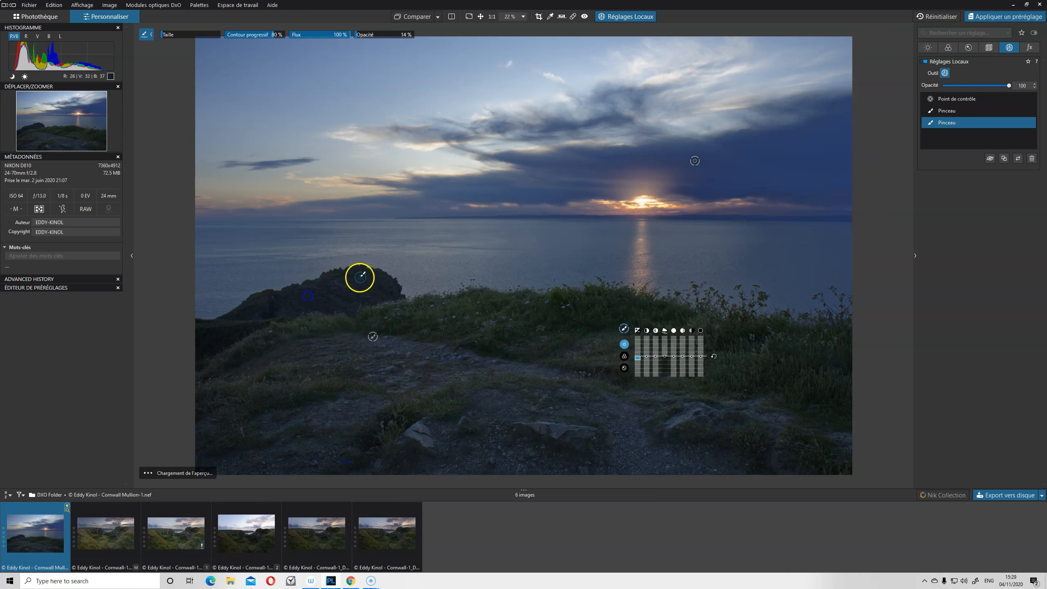
left_click(1029, 123)
left_click(1028, 124)
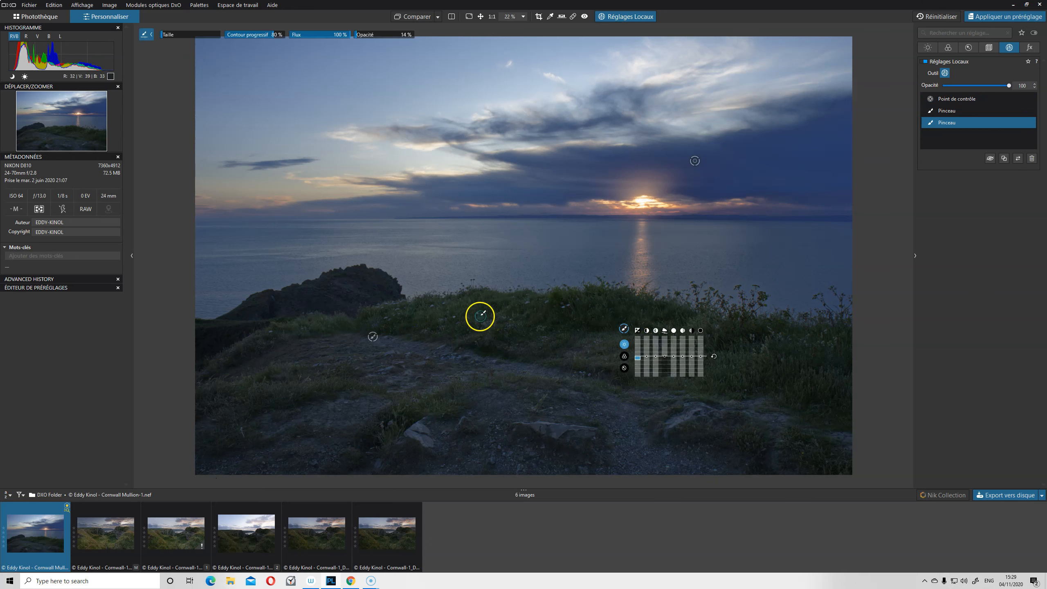
Extend the first, lightening brush mask over more of the foreground and close the local adjustments.
left_click(944, 112)
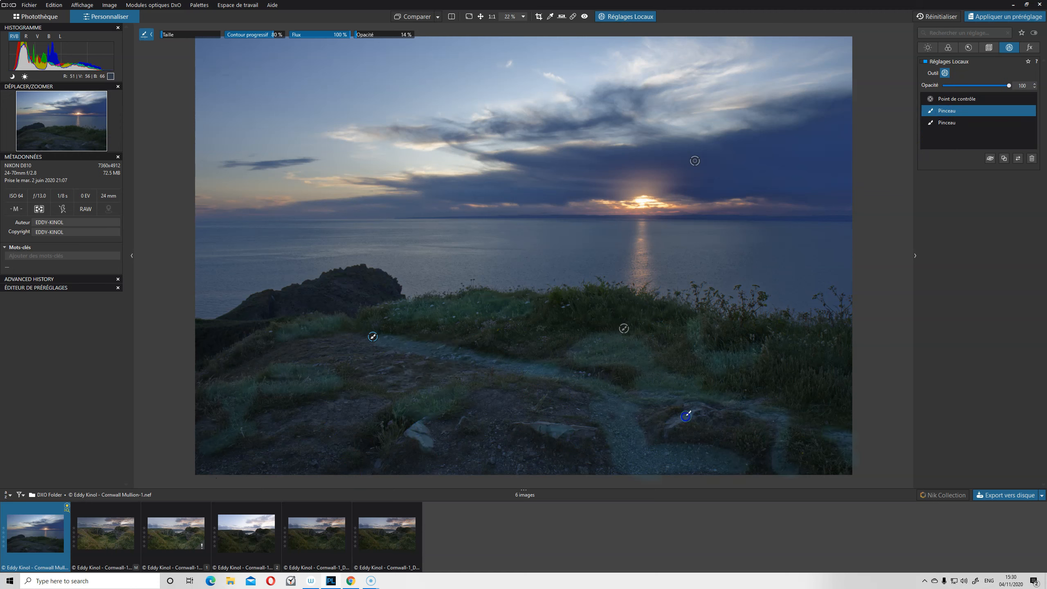
mouse_move(339, 405)
left_mouse_down()
mouse_move(480, 423)
mouse_move(270, 385)
mouse_move(283, 387)
mouse_move(282, 368)
mouse_move(444, 311)
mouse_move(605, 334)
mouse_move(601, 313)
mouse_move(686, 379)
mouse_move(814, 403)
mouse_move(712, 425)
mouse_move(764, 361)
left_mouse_up()
left_click(640, 17)
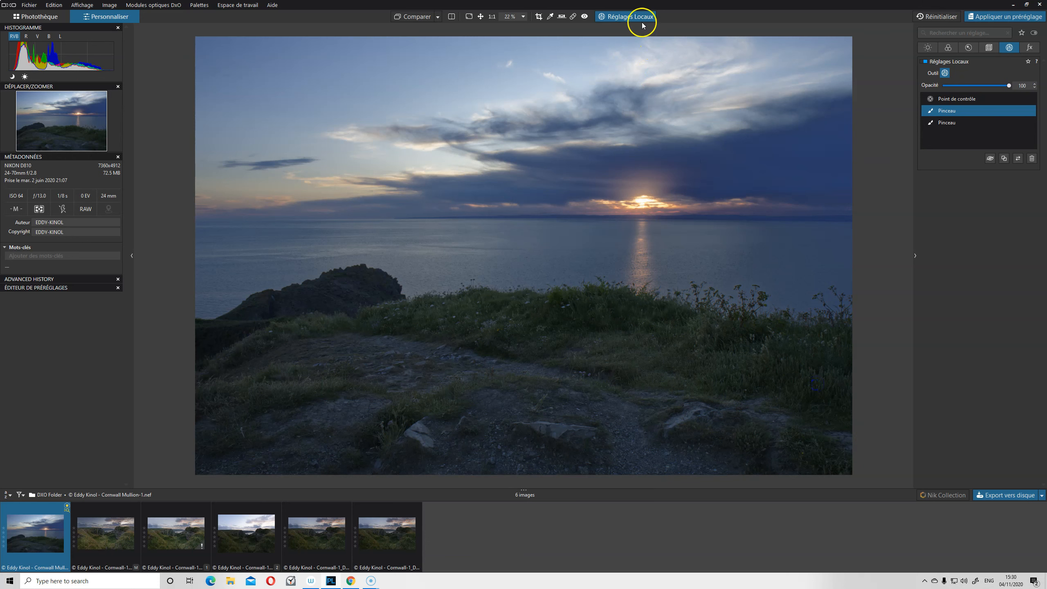
left_click(818, 289)
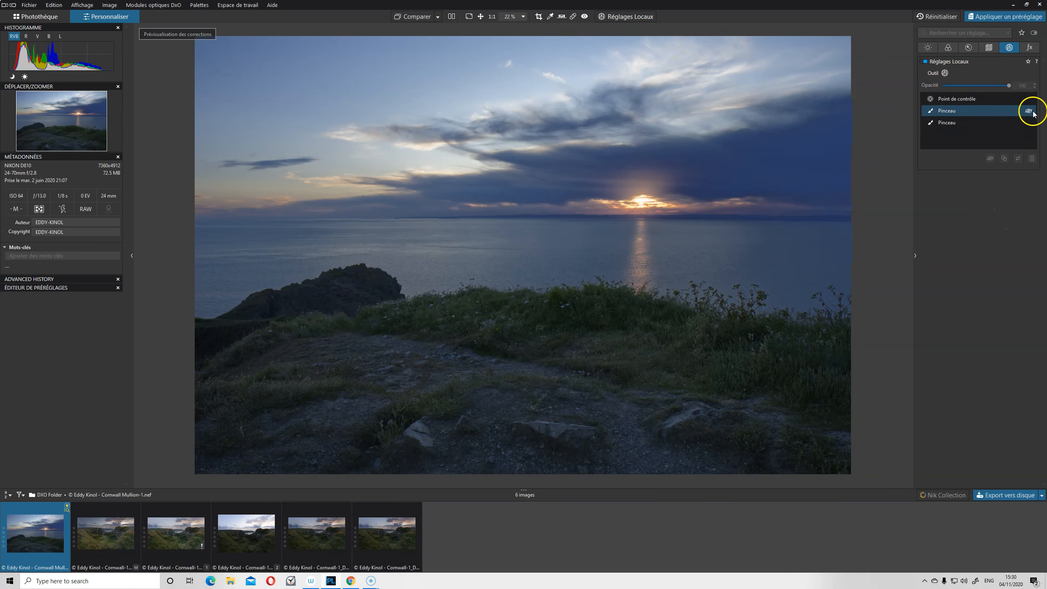
Compare the effect of the two brush masks by hiding and restoring each of them.
left_click(1029, 124)
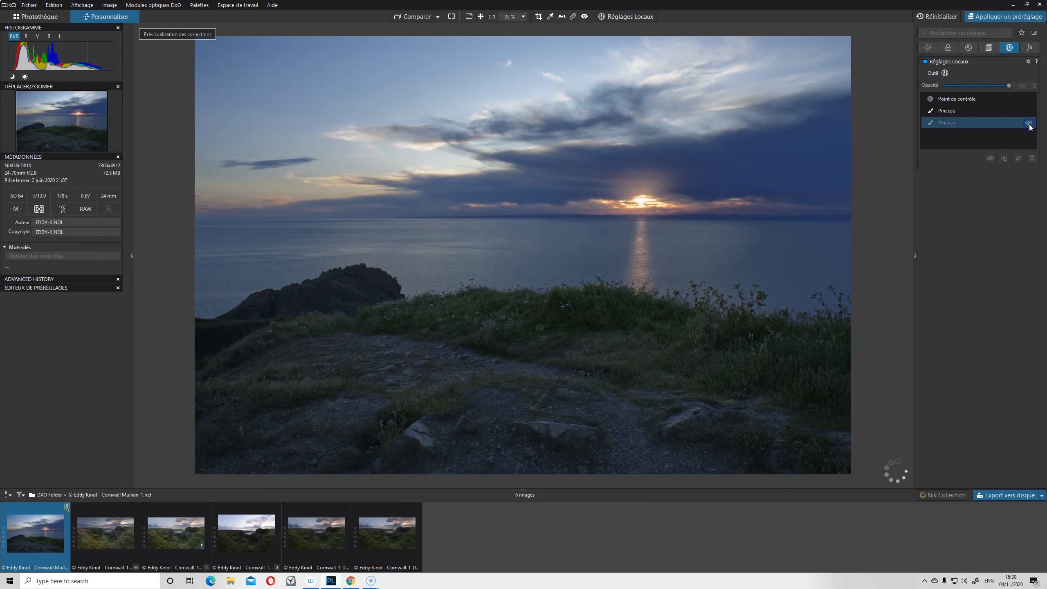
left_click(1028, 109)
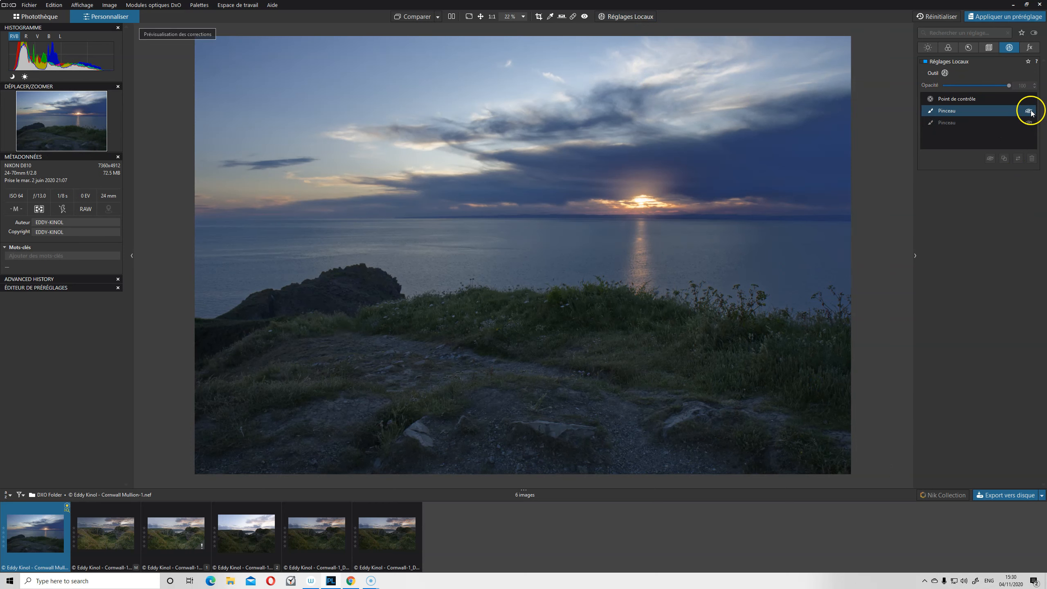
left_click(1029, 111)
left_click(1028, 111)
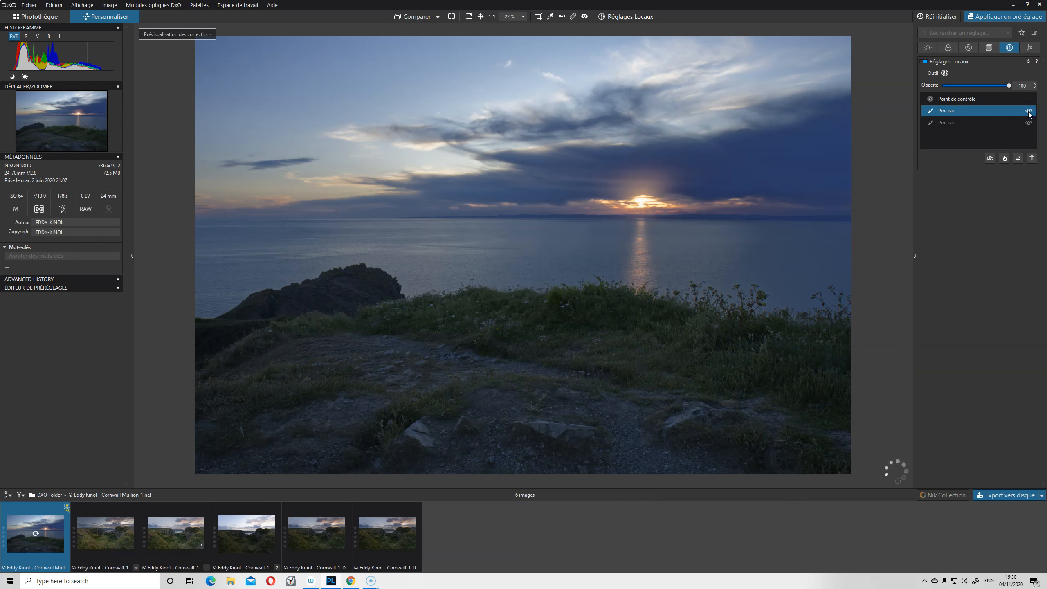
left_click(1028, 123)
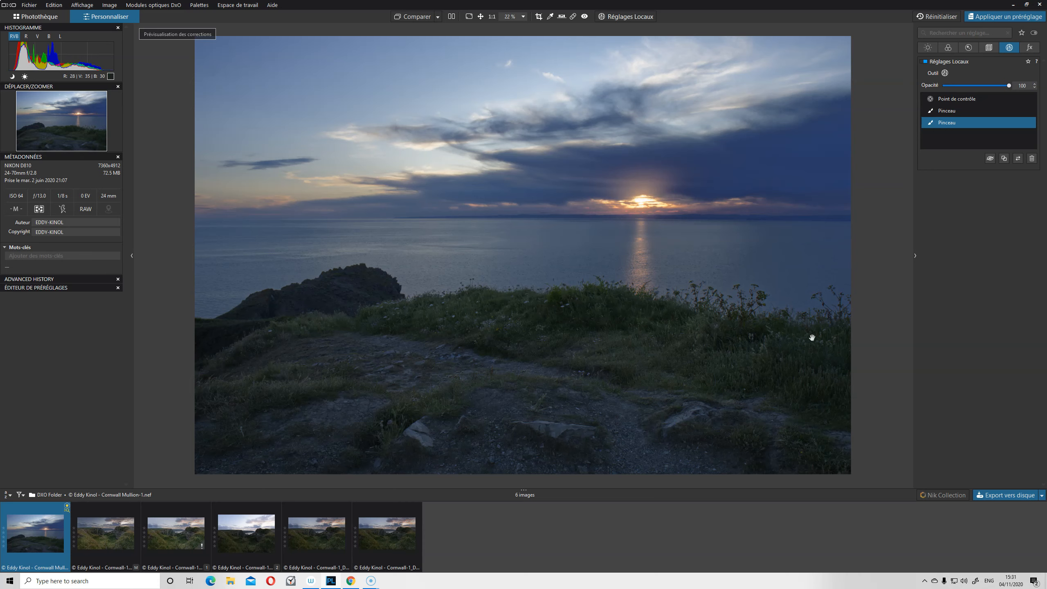
Sample the foreground grass colour for the TSL colour adjustment and narrow its range on the wheel to greens, excluding blue.
left_click(948, 47)
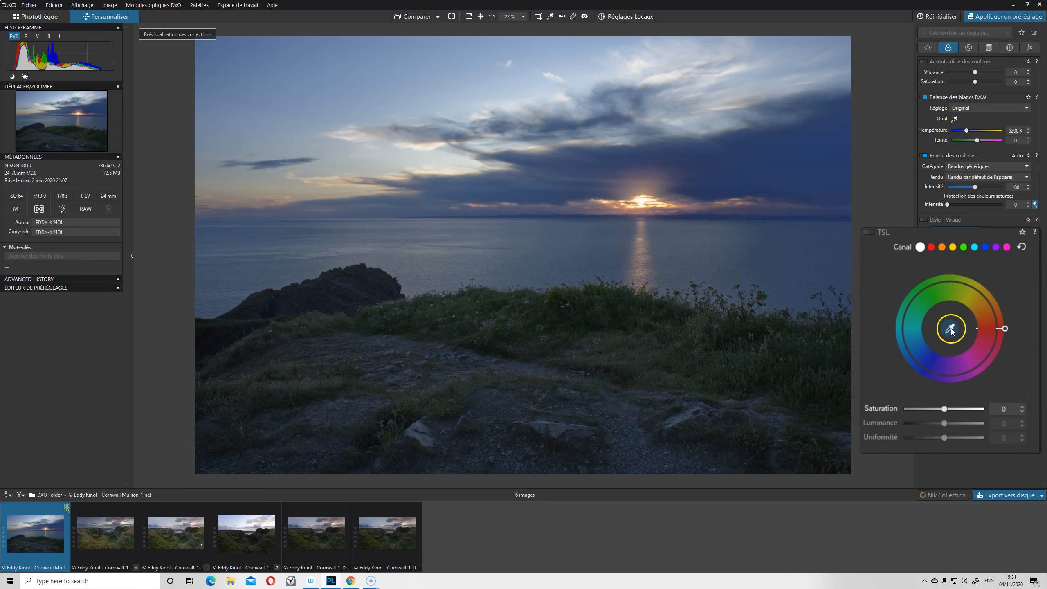
left_click(949, 329)
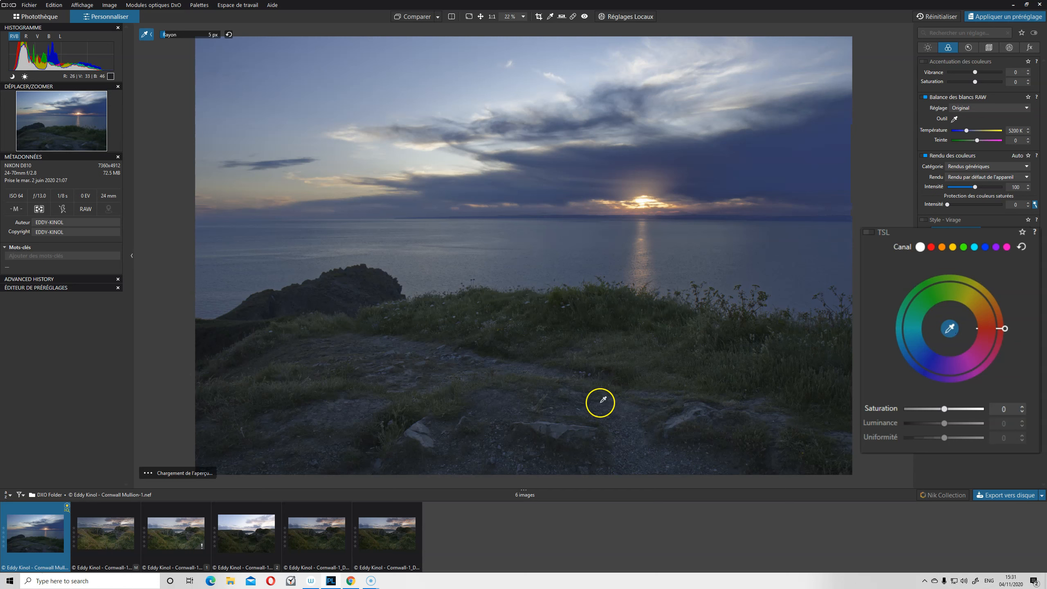
left_click_drag(623, 376, 631, 353)
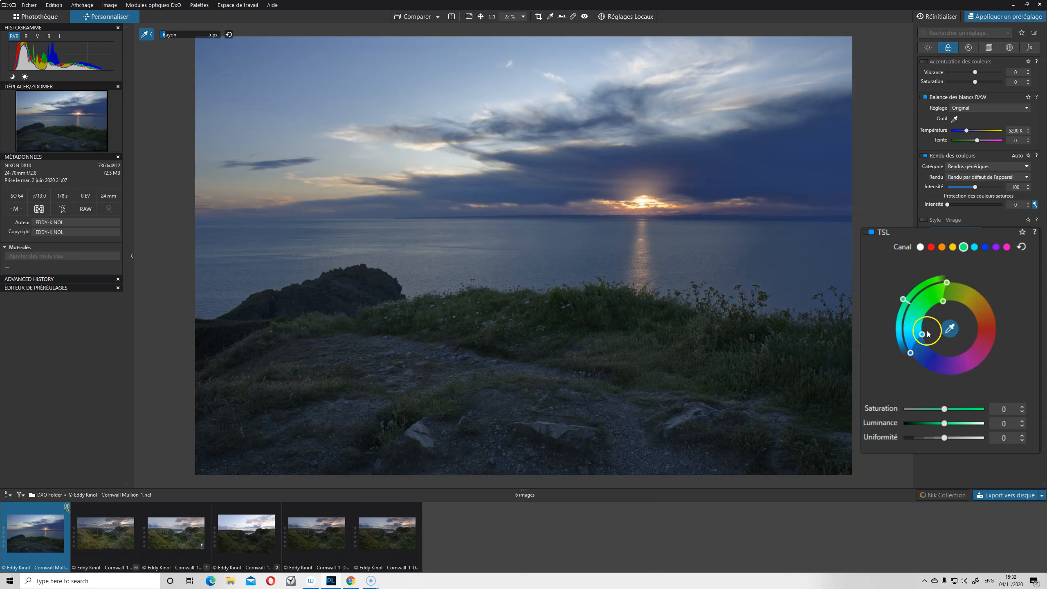
left_click_drag(922, 335, 924, 316)
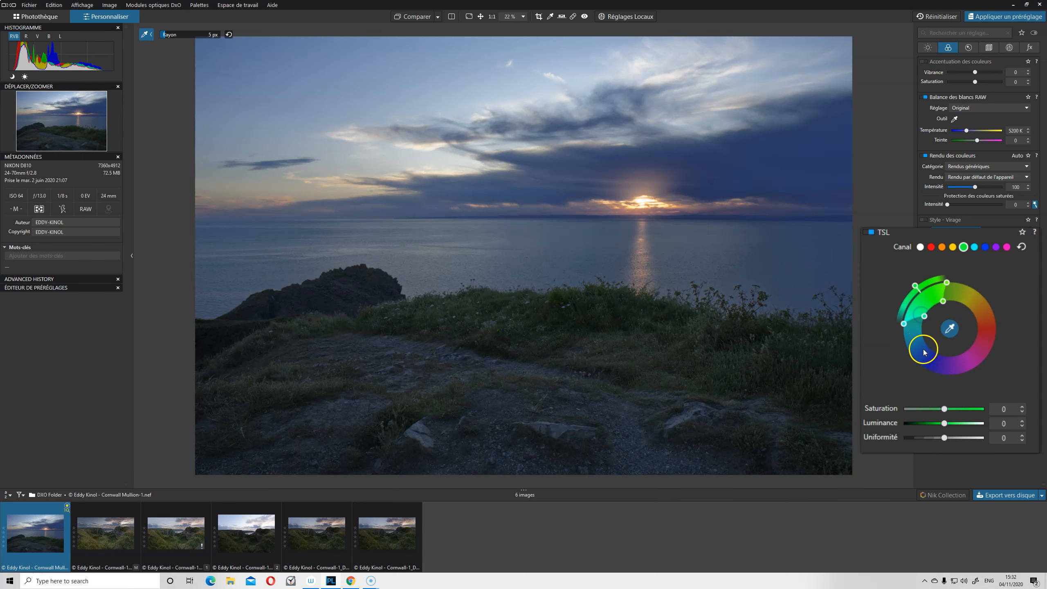
Shift the hue of the sampled greens towards yellow-green and compare the photo with the TSL correction off and on.
left_click_drag(925, 352, 958, 273)
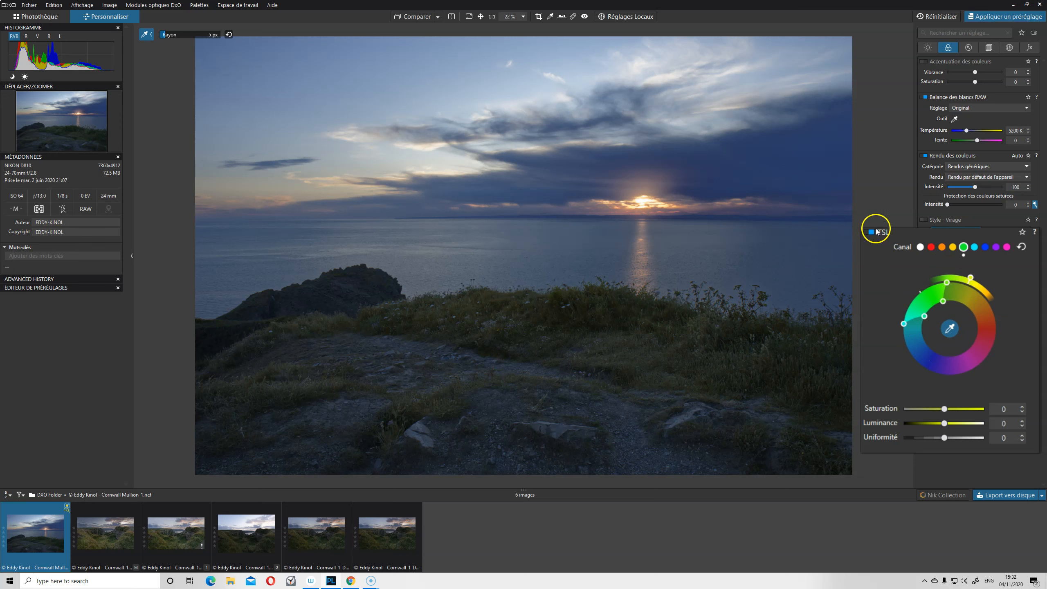
left_click(871, 232)
left_click(871, 233)
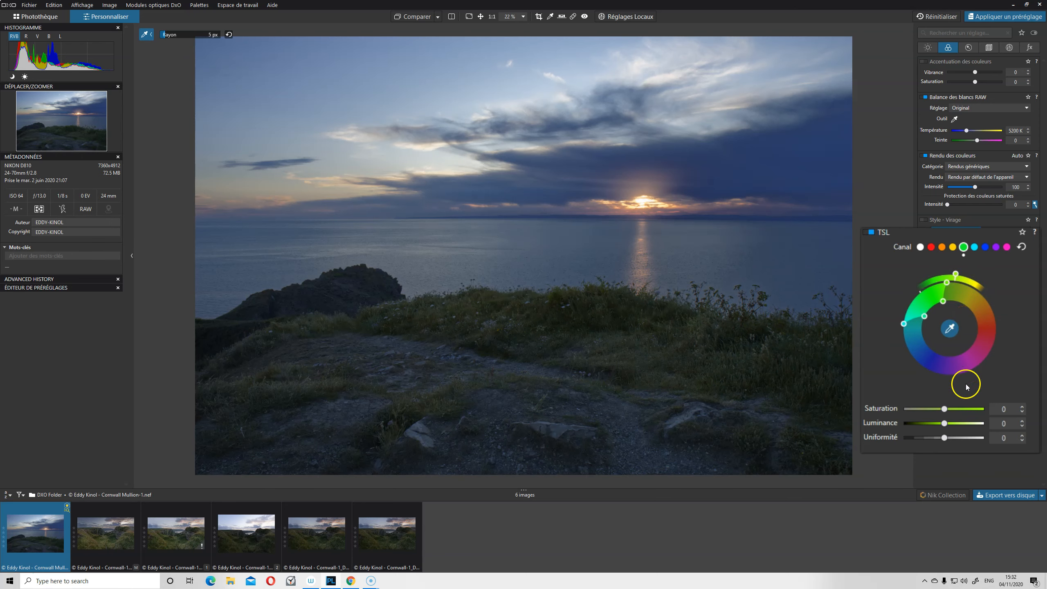
Set the green channel's saturation to 50 and its luminance to -24.
left_click_drag(944, 409, 945, 410)
left_click(965, 409)
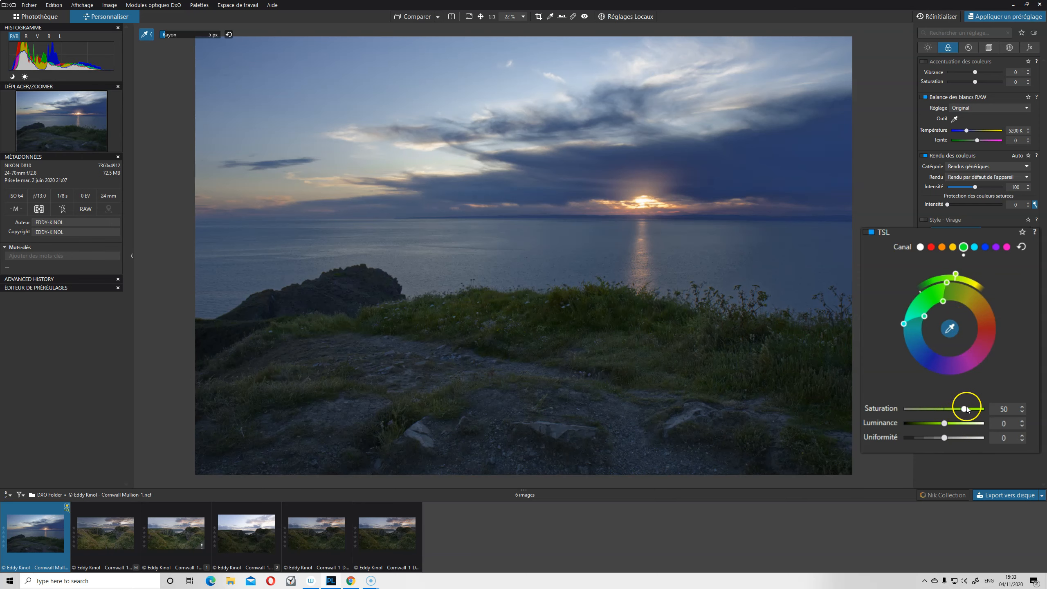
left_click(945, 424)
left_click_drag(955, 422, 930, 425)
Shift the grass hue further towards yellow and move the affected colour range from green towards yellow-green.
left_click(956, 274)
left_click_drag(962, 276, 980, 283)
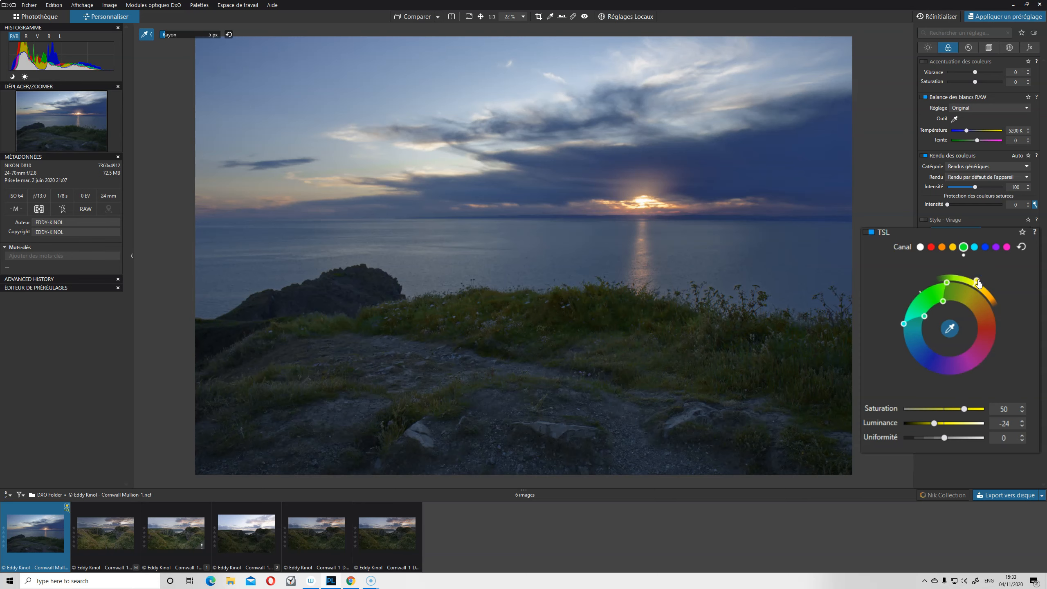
left_click(976, 282)
mouse_move(928, 295)
left_mouse_down()
mouse_move(950, 290)
mouse_move(943, 295)
left_mouse_up()
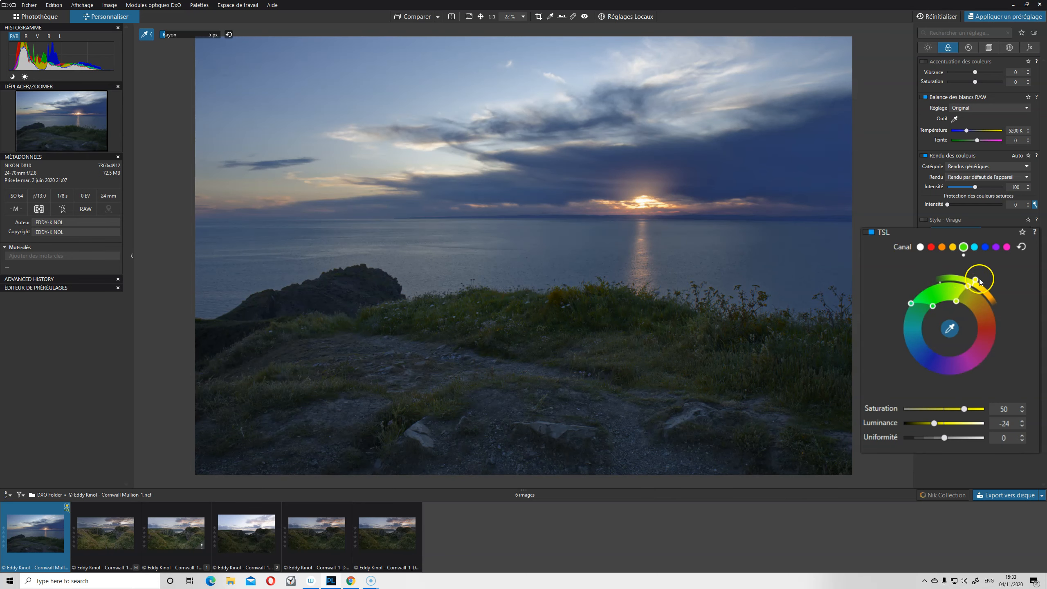
left_click_drag(979, 283, 979, 284)
left_click_drag(979, 281, 970, 275)
Set the green channel's saturation to 29 and luminance to -2, and compare the photo with TSL off and on.
left_click(964, 408)
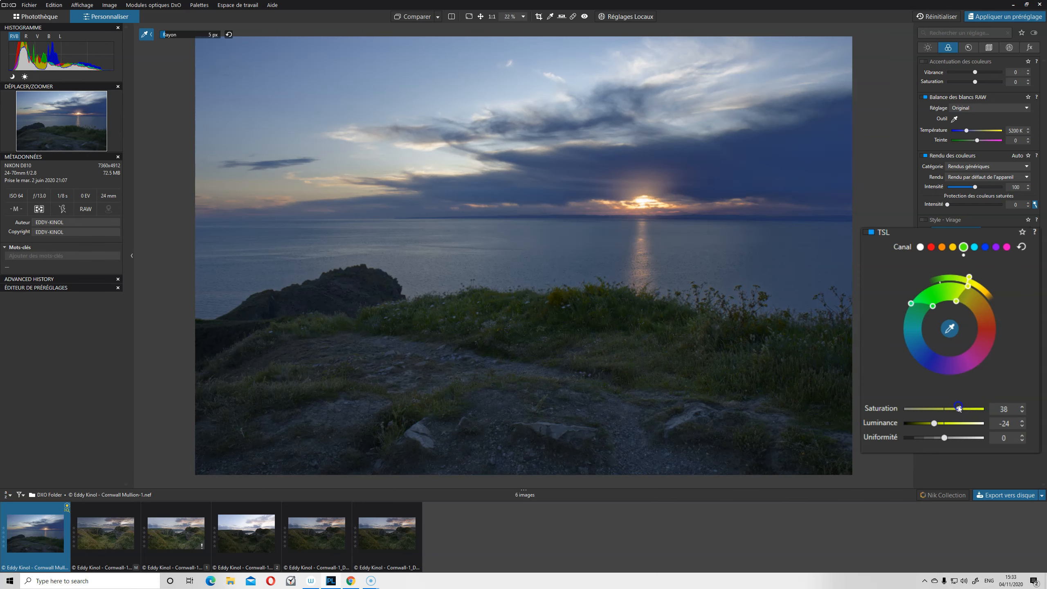
left_click(934, 424)
left_click(872, 233)
left_click(872, 233)
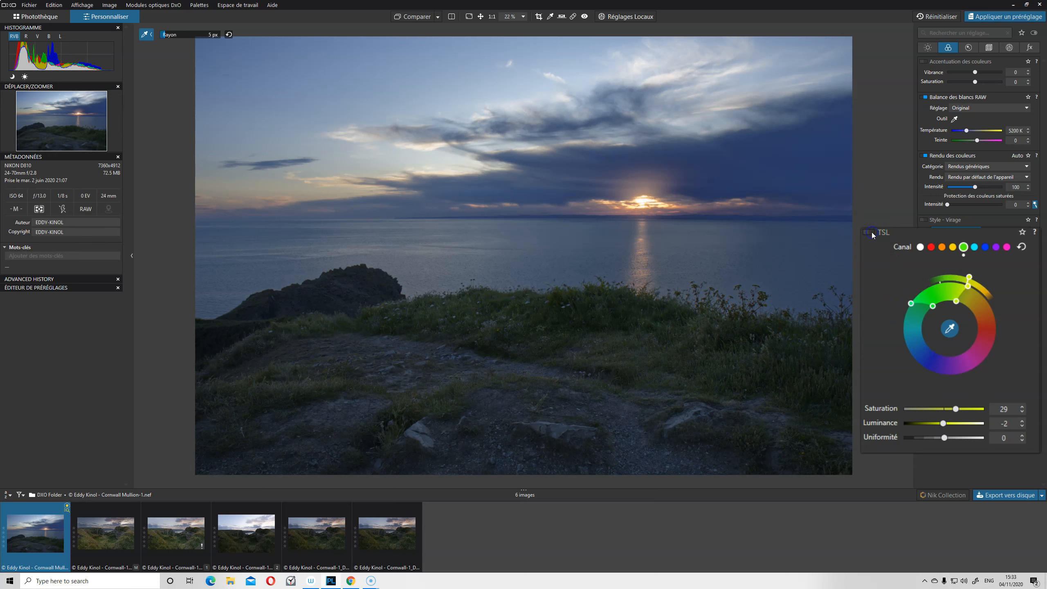
left_click(872, 233)
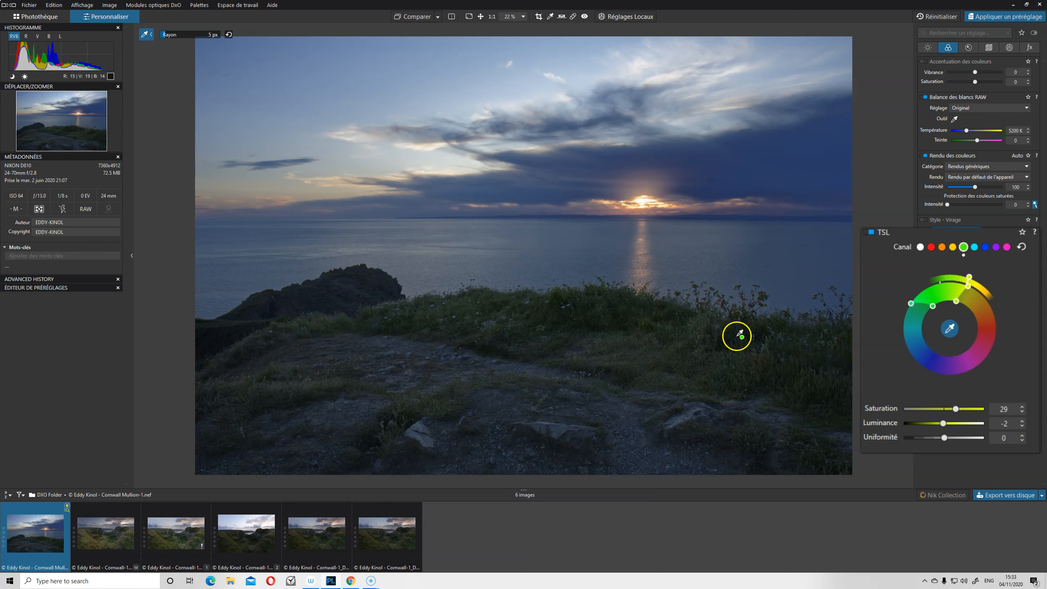
Move the green channel's colour range back towards green and cyan, and compare the photo with TSL off and on.
left_click_drag(937, 293, 925, 301)
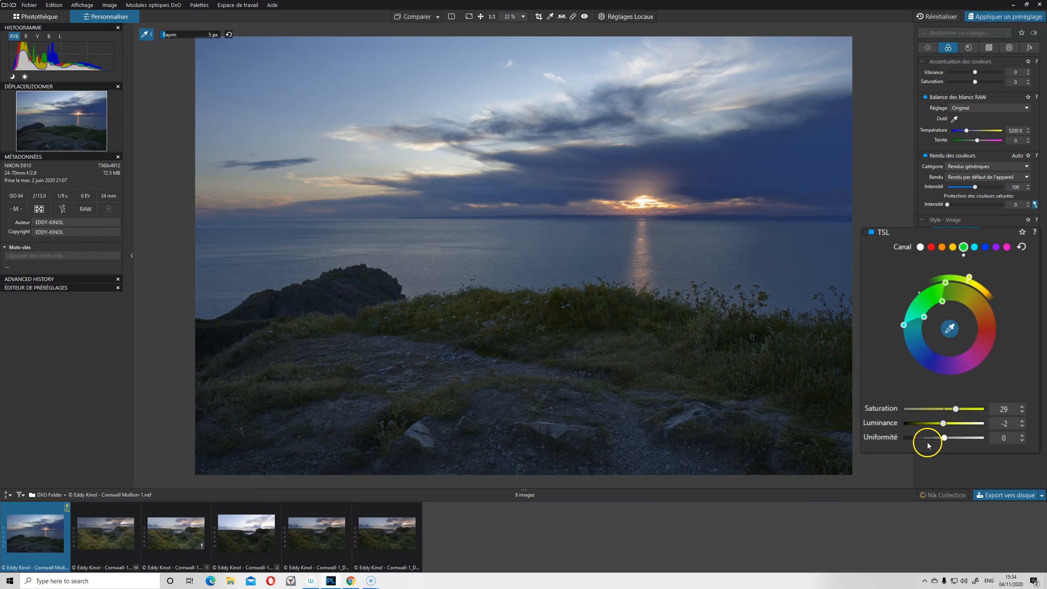
left_click(871, 232)
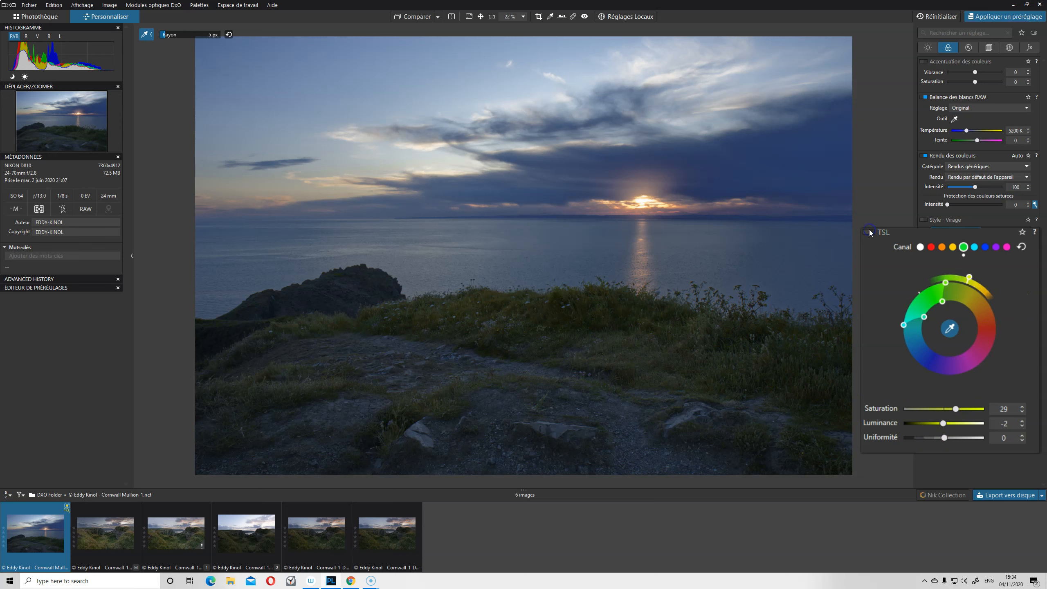
left_click(870, 232)
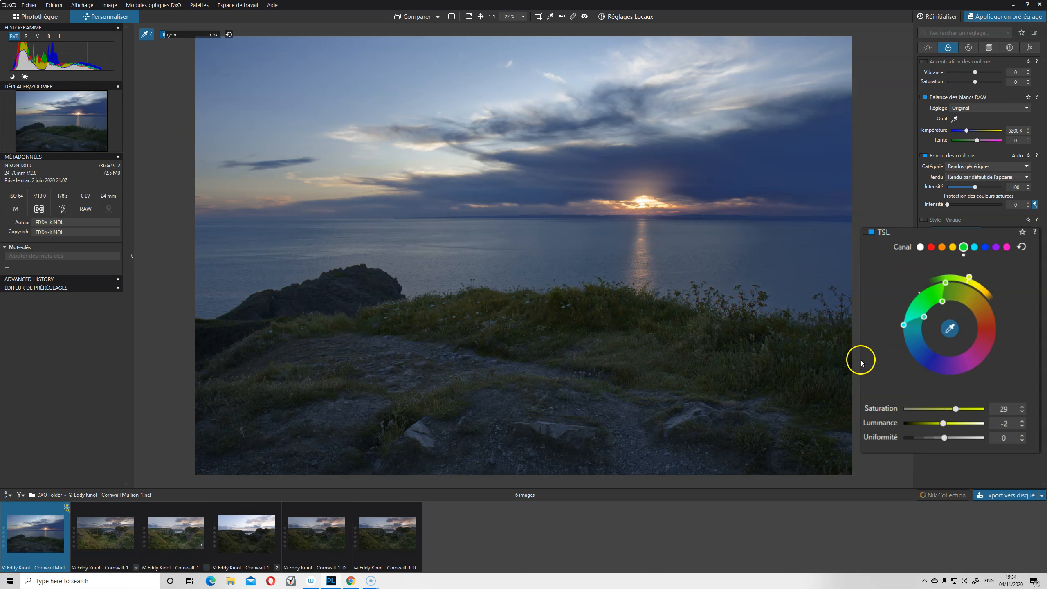
Sample a blue tone from the path in the foreground and set the blue channel's saturation to -13.
left_click(521, 402)
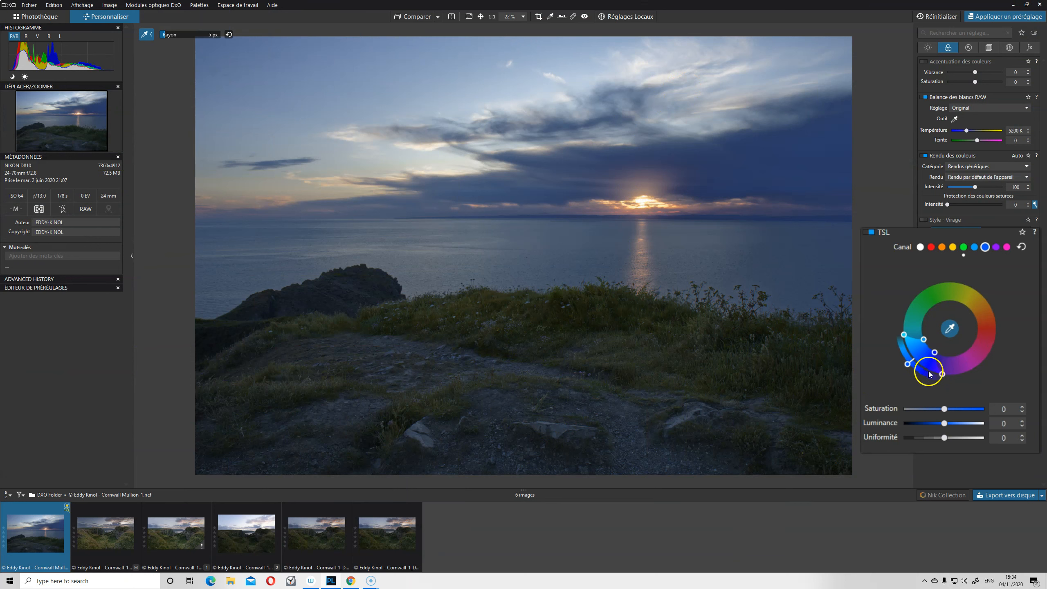
left_click_drag(944, 408, 940, 409)
left_click(871, 233)
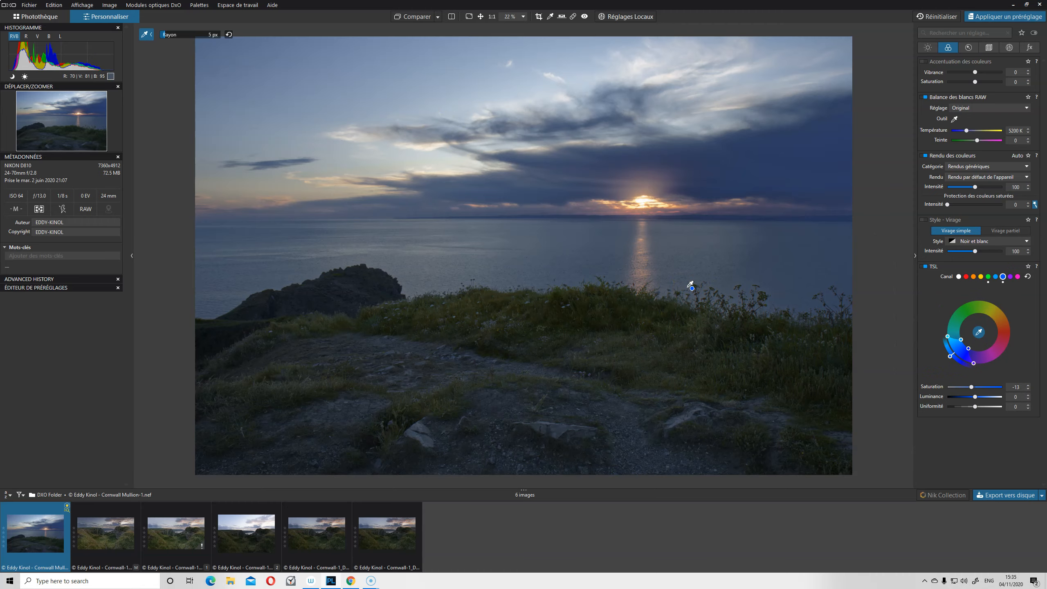
Review the colour-adjusted photo in full screen and return to the editing view.
key("F11")
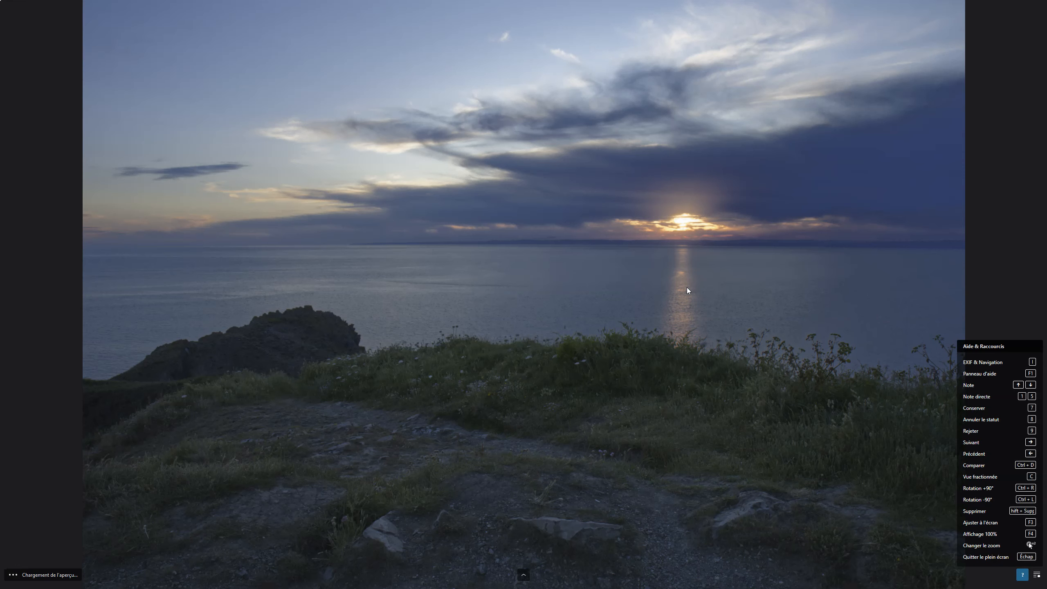
left_click(682, 285)
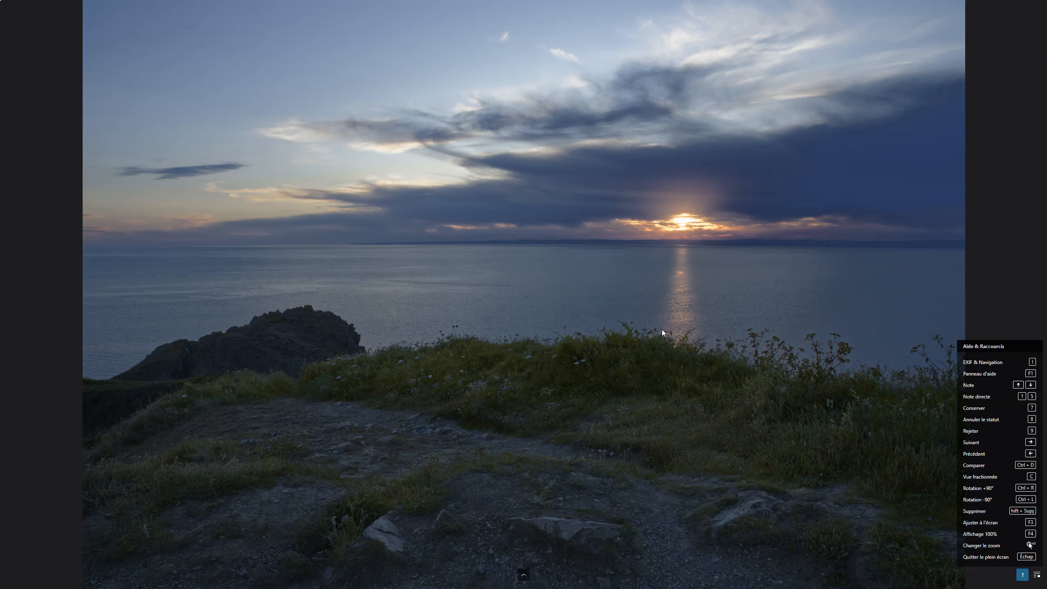
key("Escape")
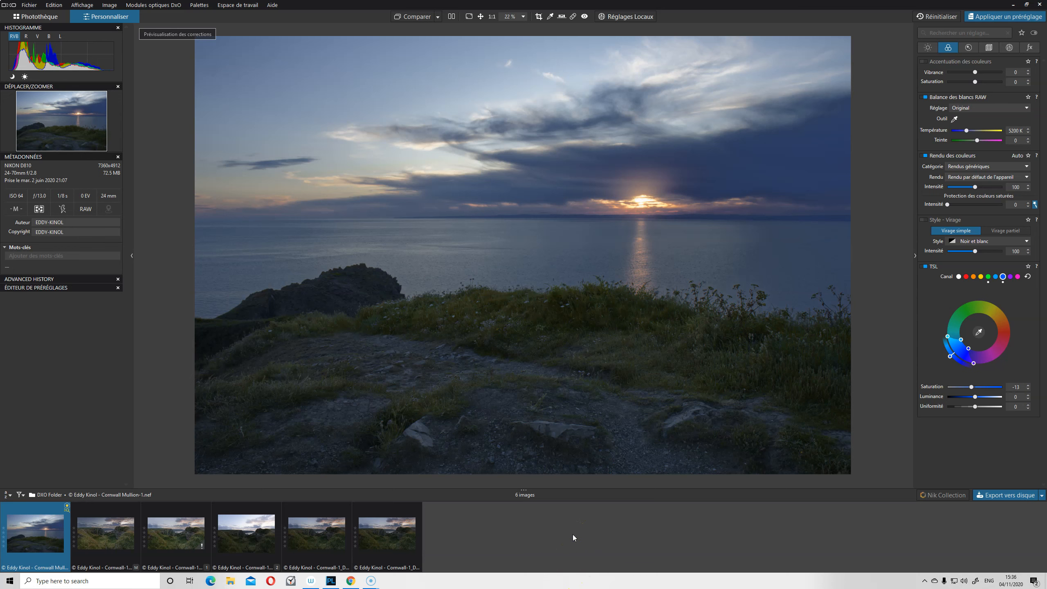
Hide the image browser, crop the photo to a 16/9 ratio and check the result in full screen.
key("F7")
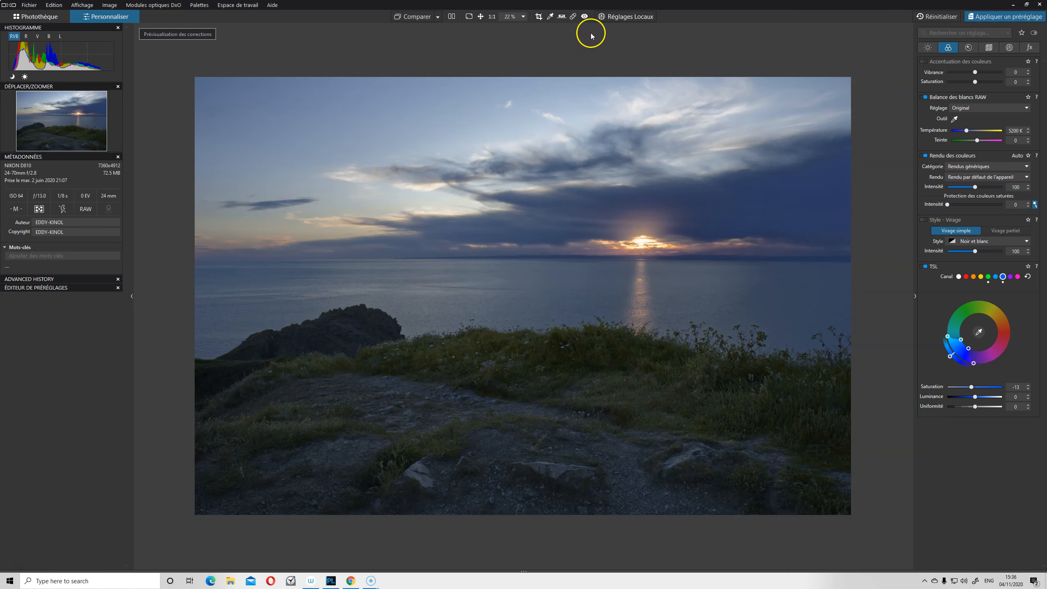
left_click(538, 18)
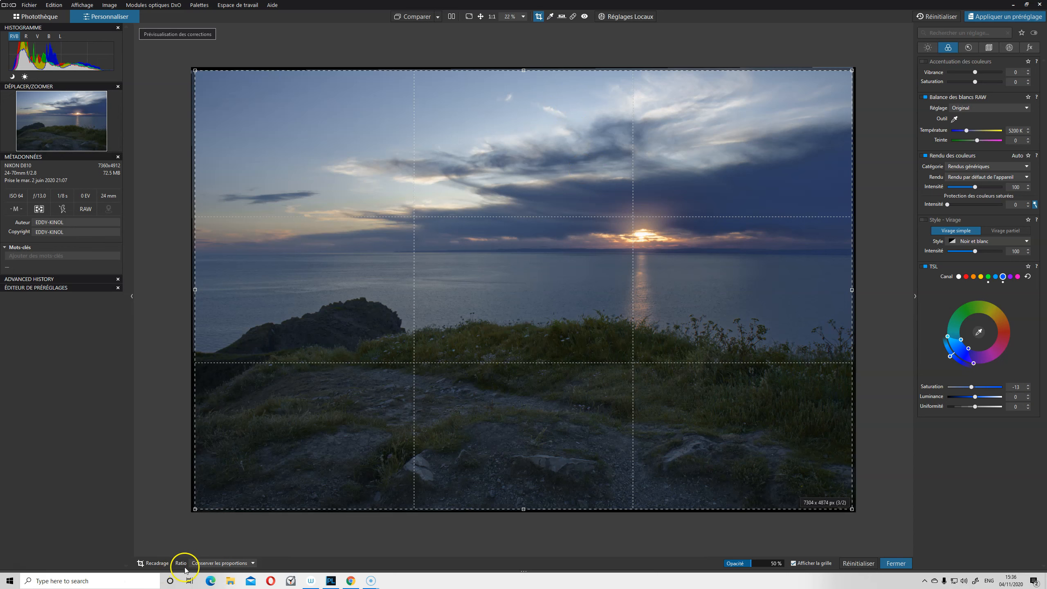
left_click(207, 563)
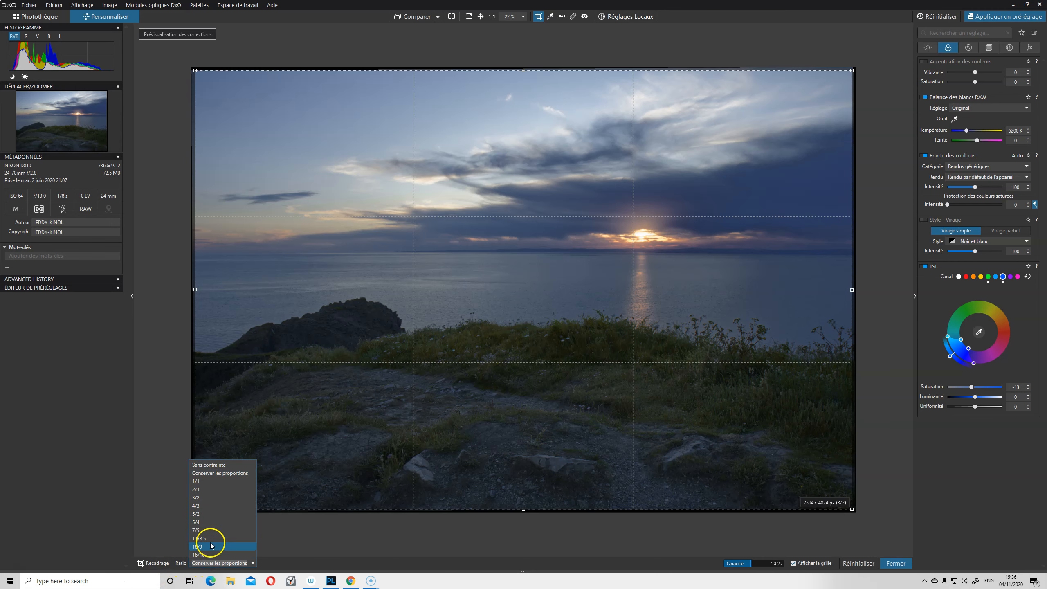
left_click(210, 547)
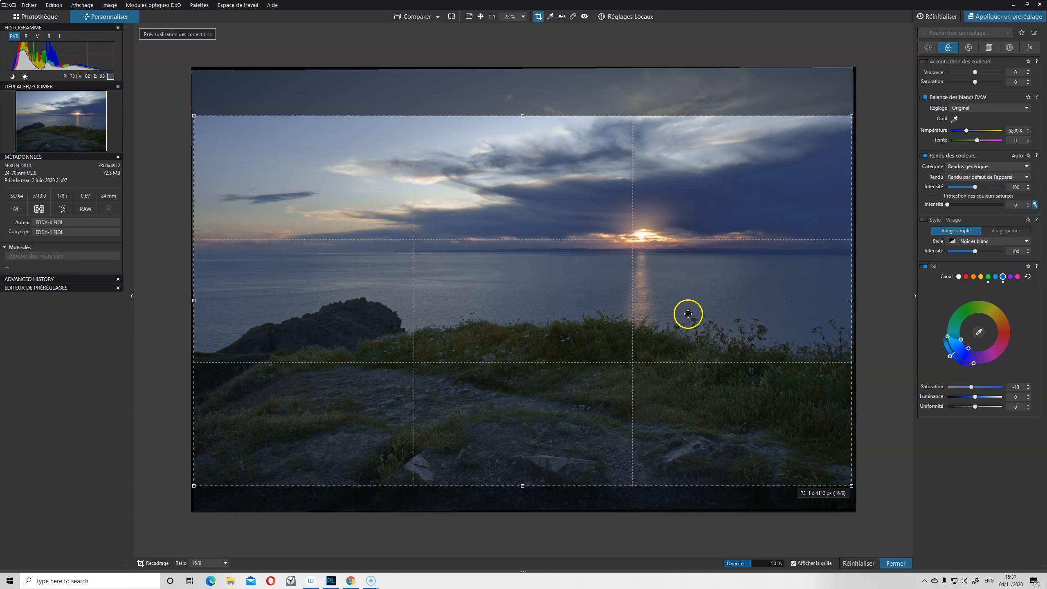
key("Return")
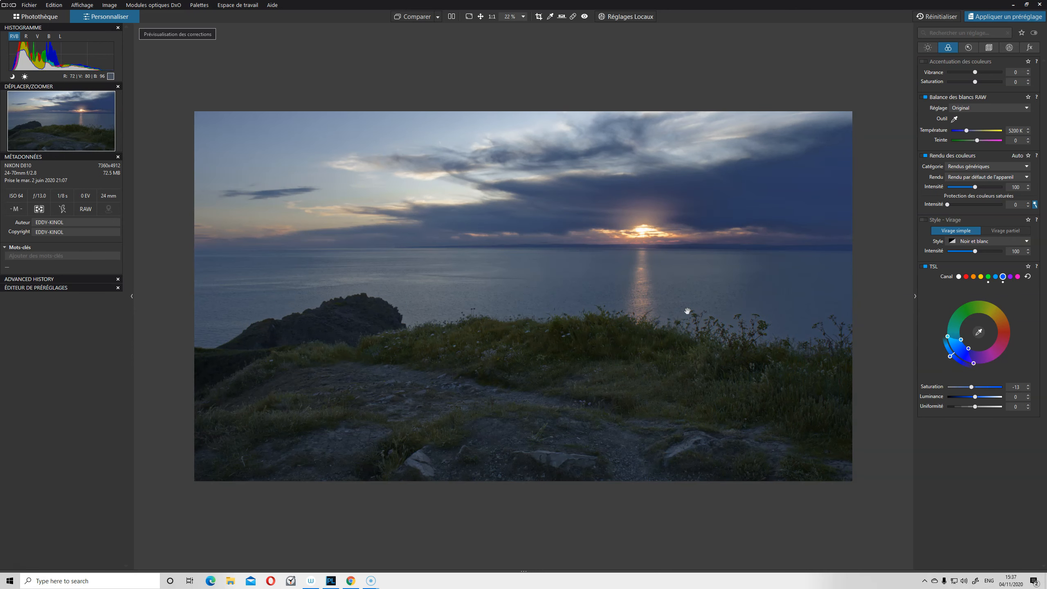
key("F11")
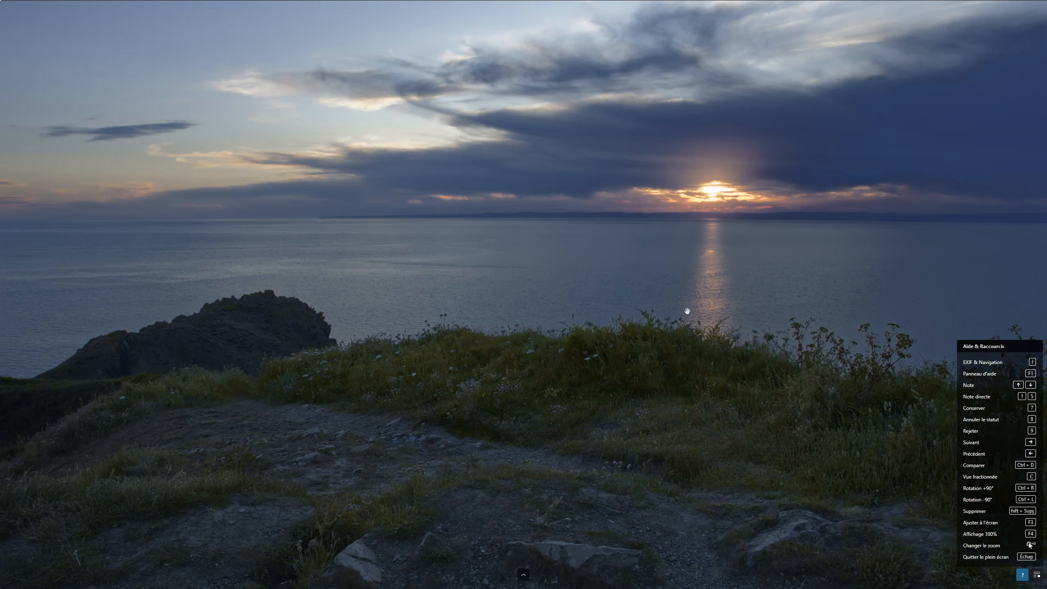
key("Escape")
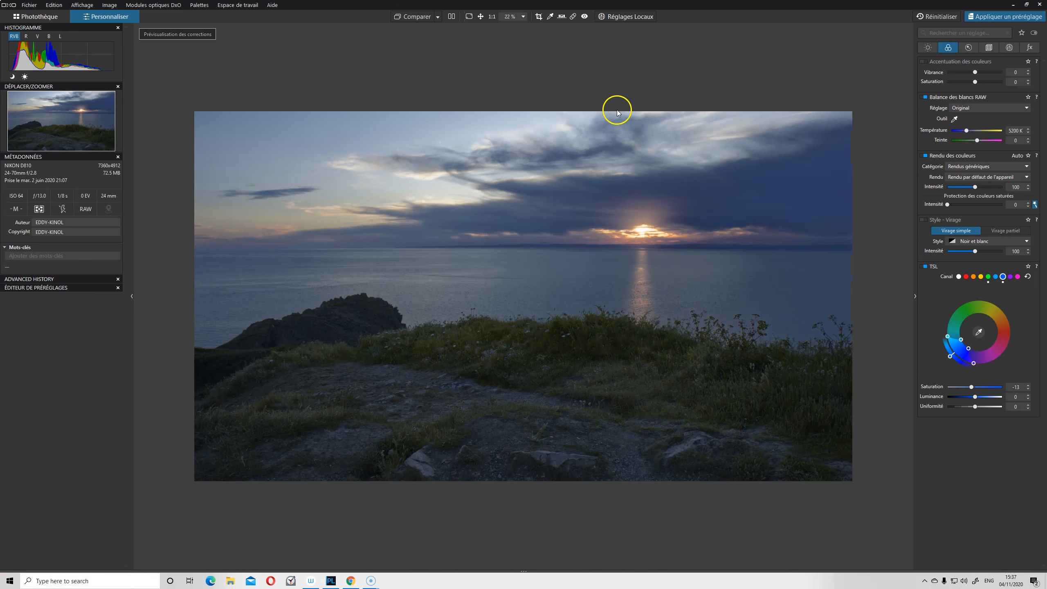
Compare the cropped photo with its uncorrected version in split and single view, and display the final image full screen.
left_click(453, 17)
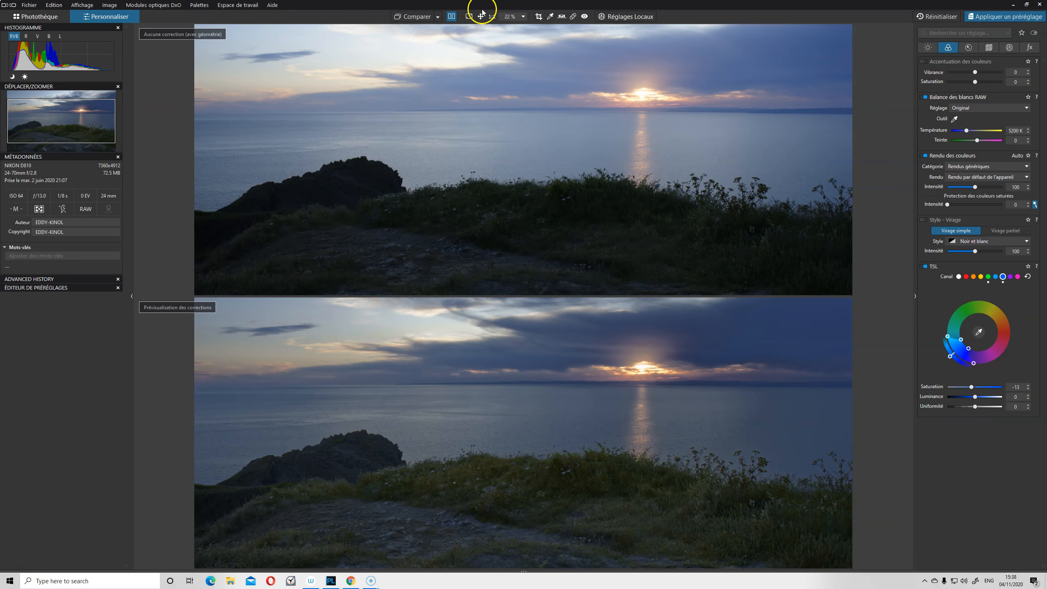
left_click(422, 18)
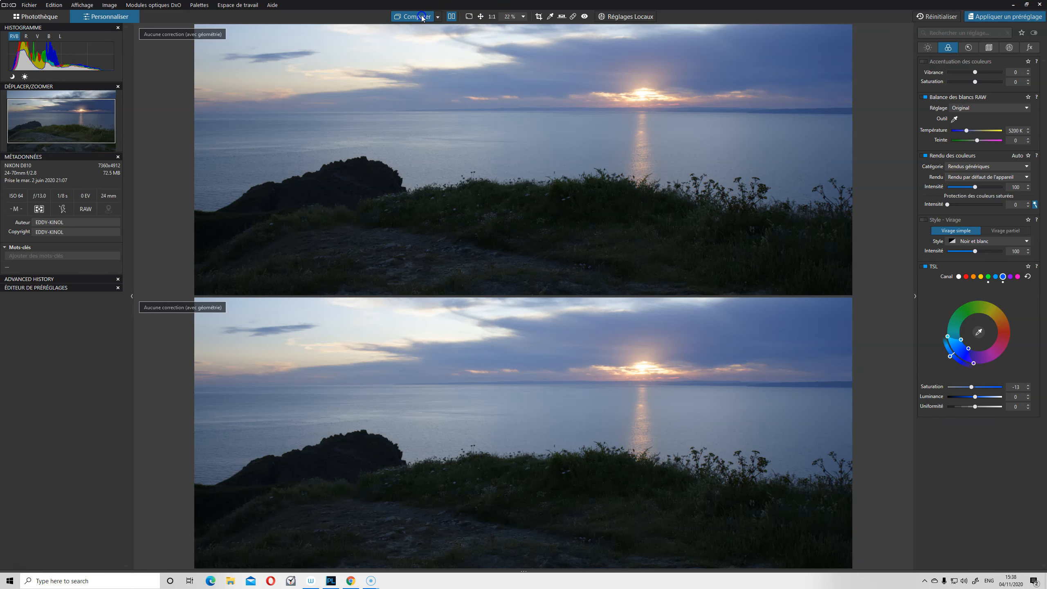
left_click(450, 17)
left_click(423, 18)
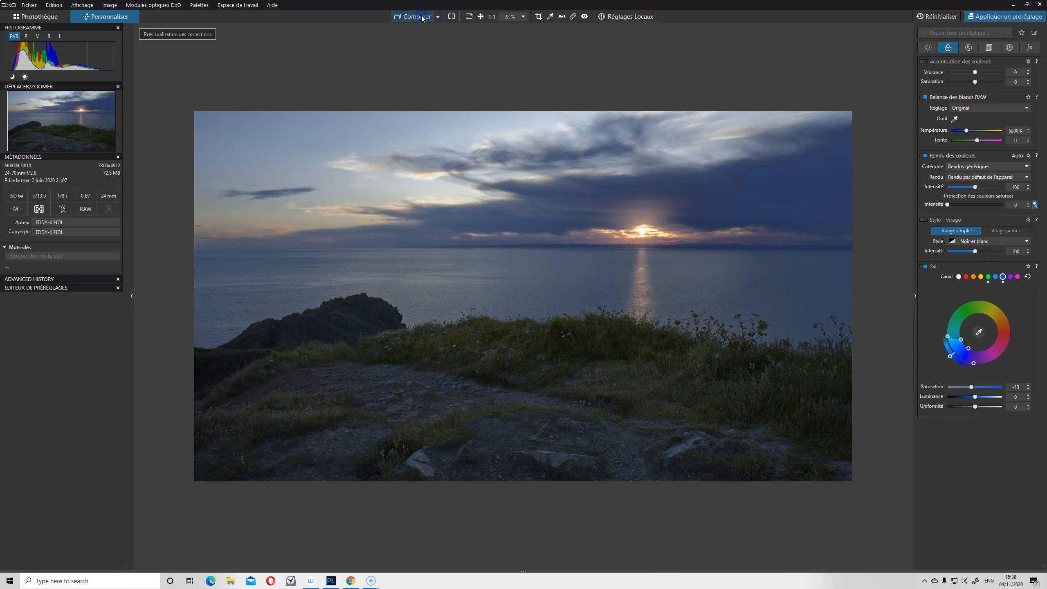
left_click(566, 308)
left_click(418, 18)
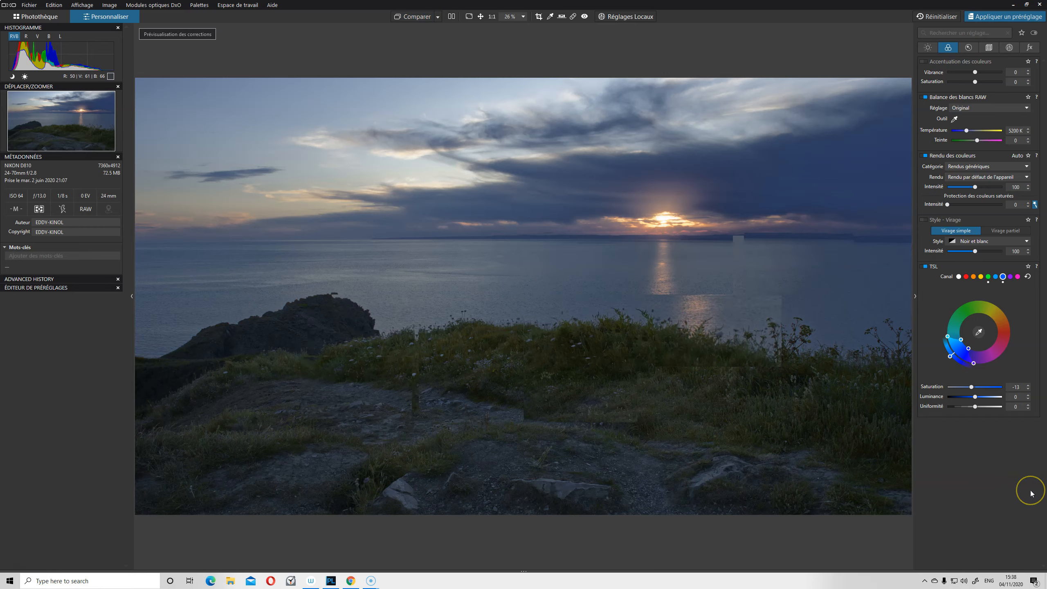
key("F11")
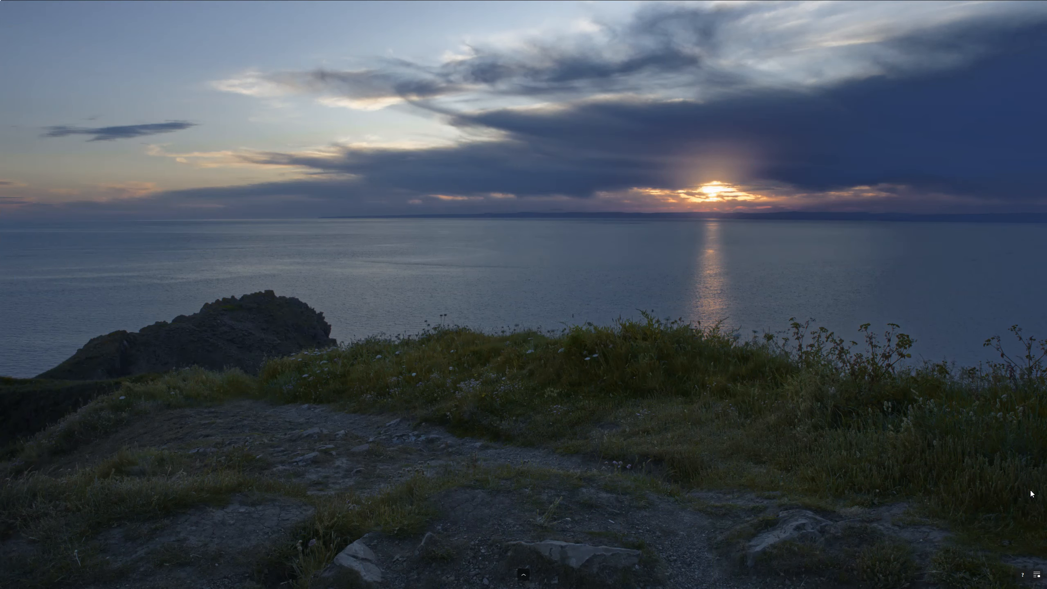